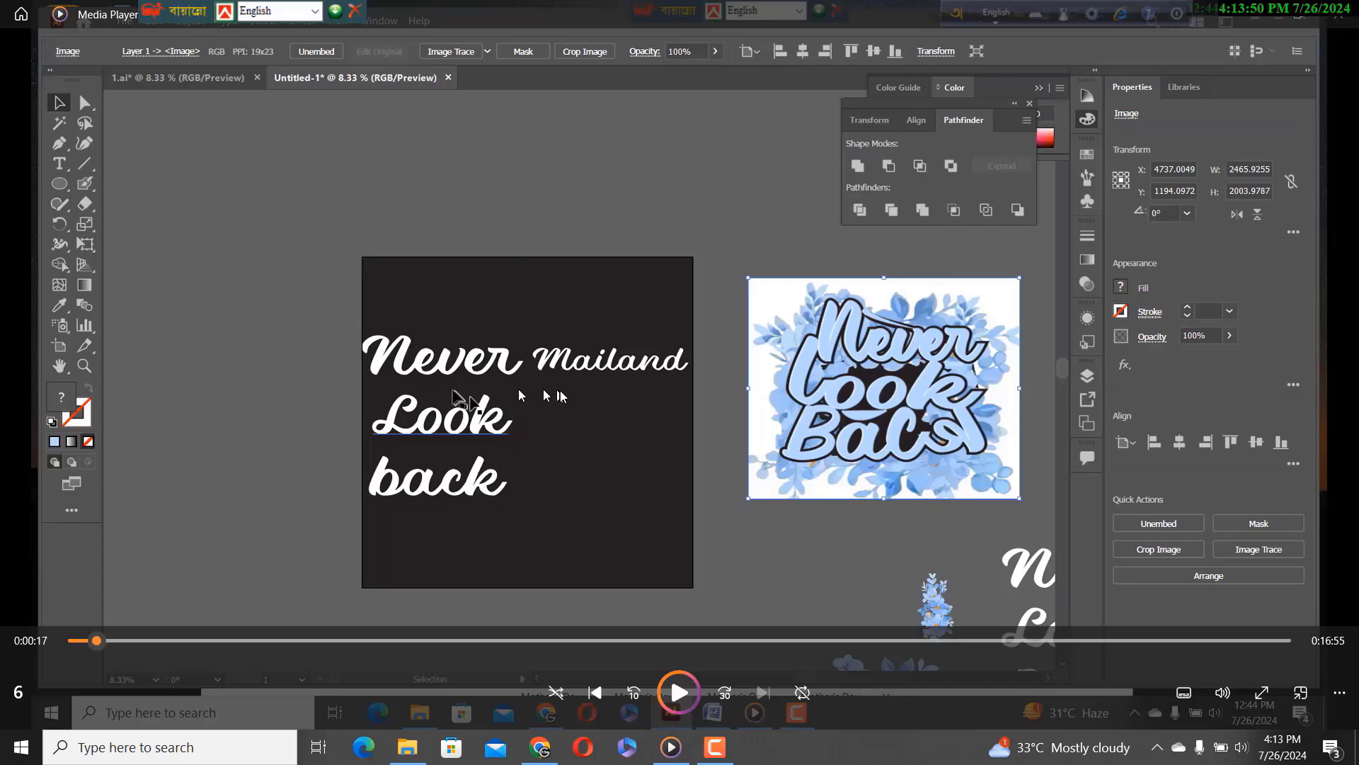
Play back the recorded lettering design session in the media player, resuming it whenever it is paused.
click(679, 691)
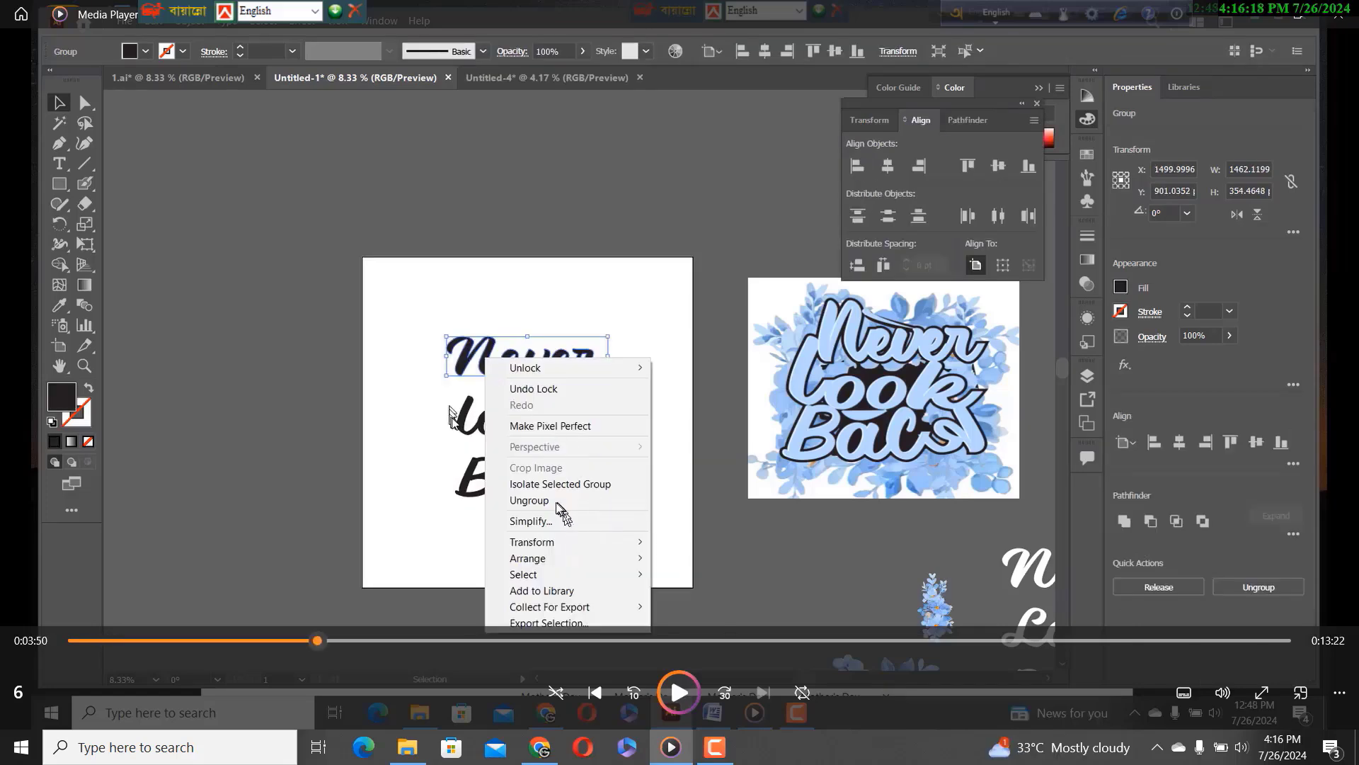
click(677, 693)
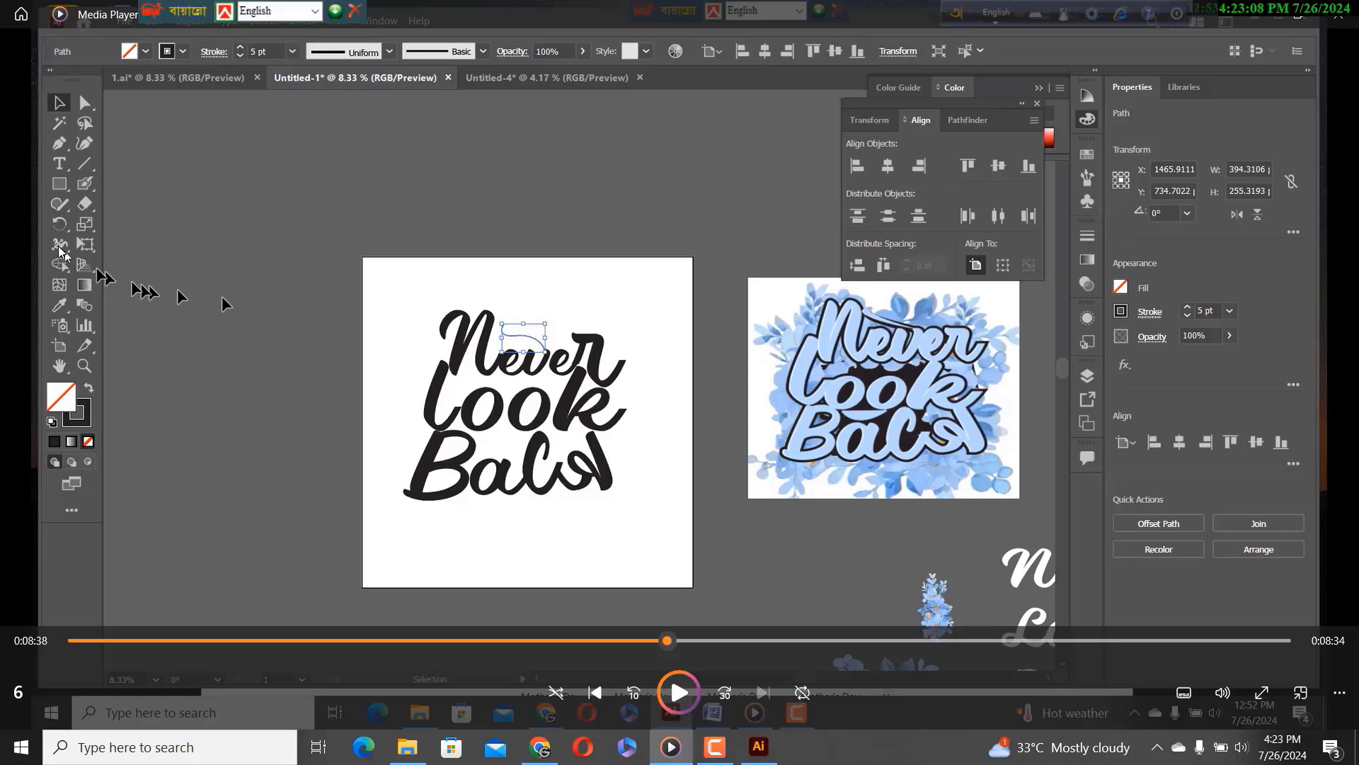
click(678, 693)
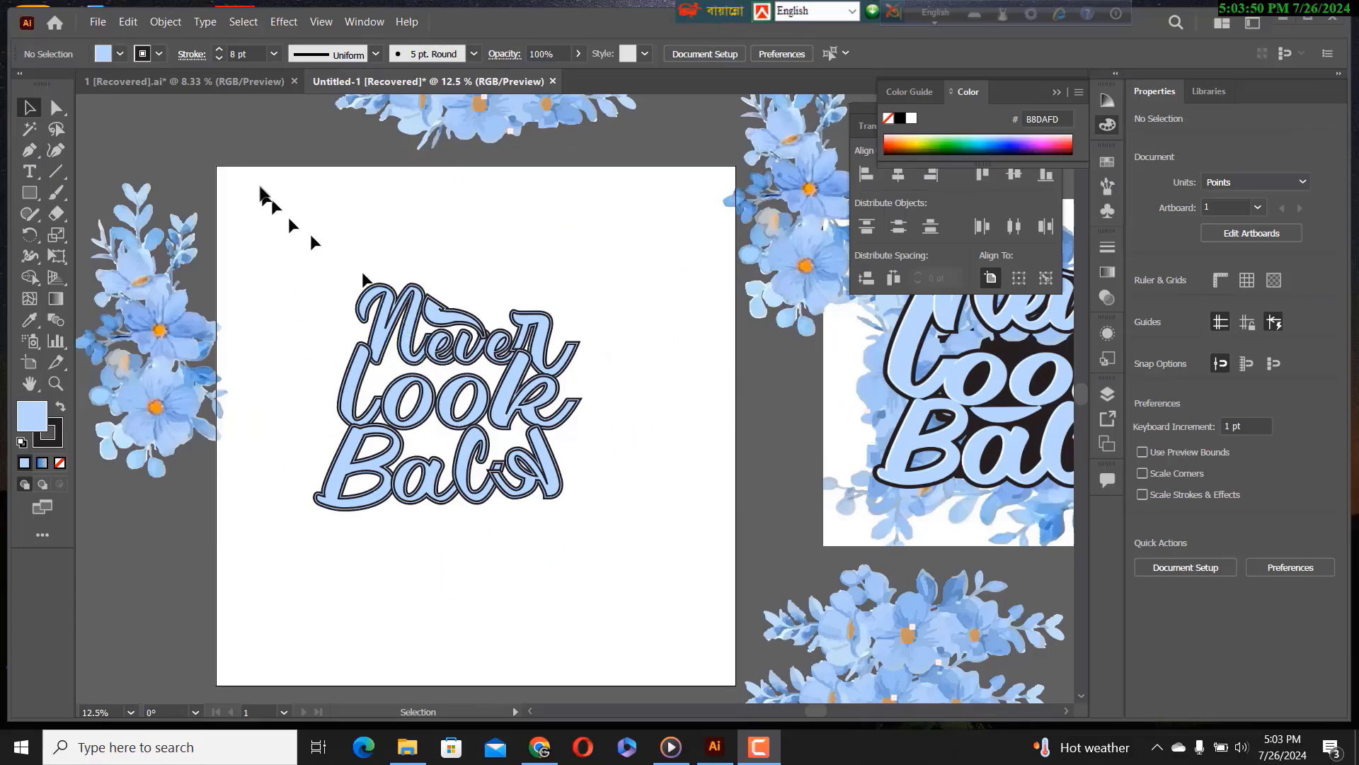
Offset the paths of the whole "Never Look Back" lettering by 62 pt with miter joins and a miter limit of 4.
drag(351, 270, 499, 467)
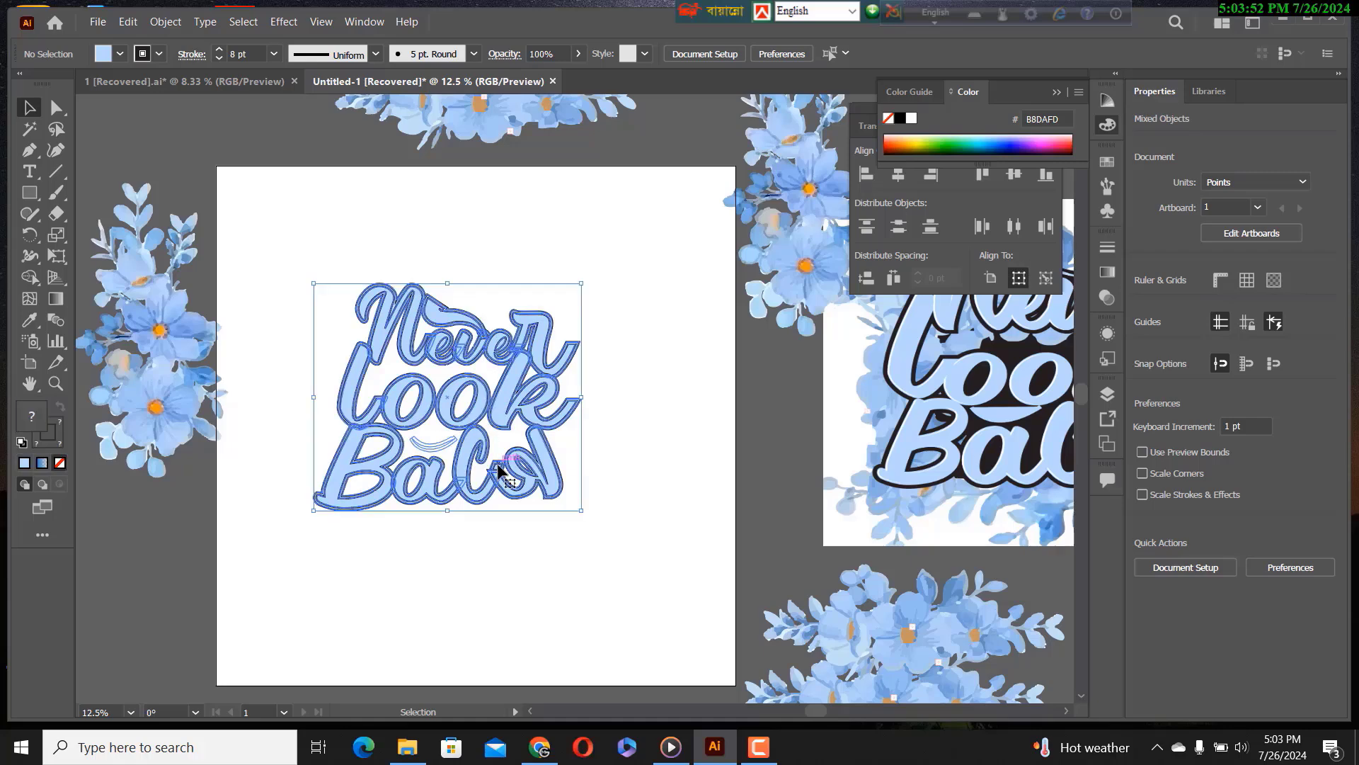
click(166, 21)
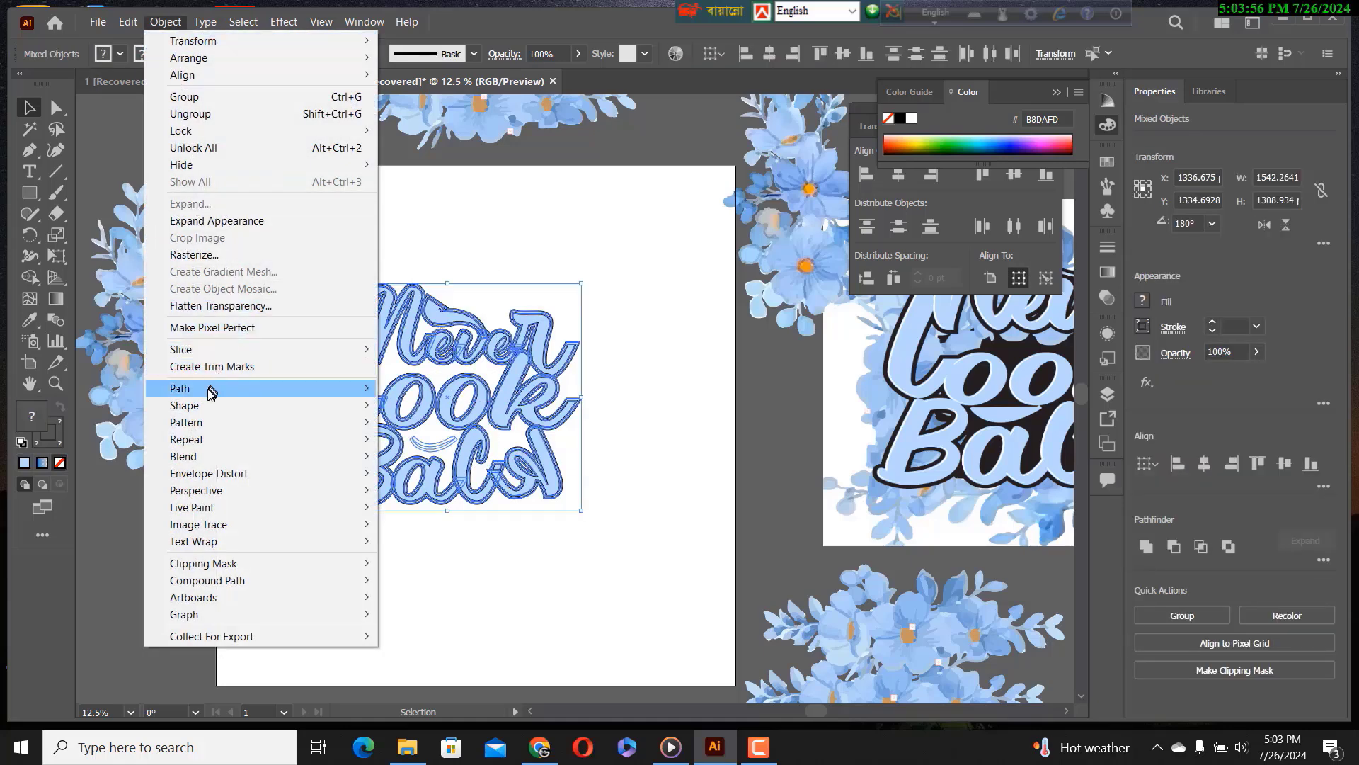
mouse_move(211, 388)
click(428, 444)
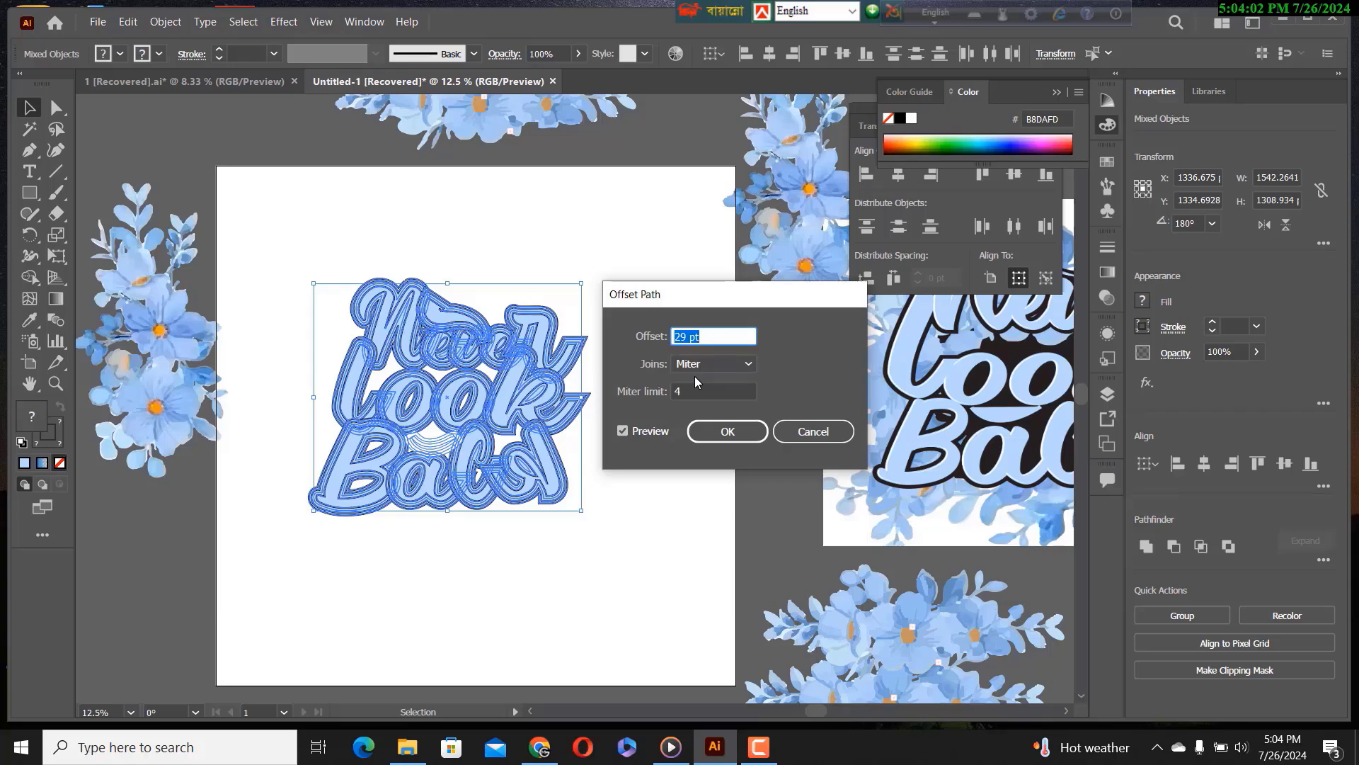
key(shift+Up)
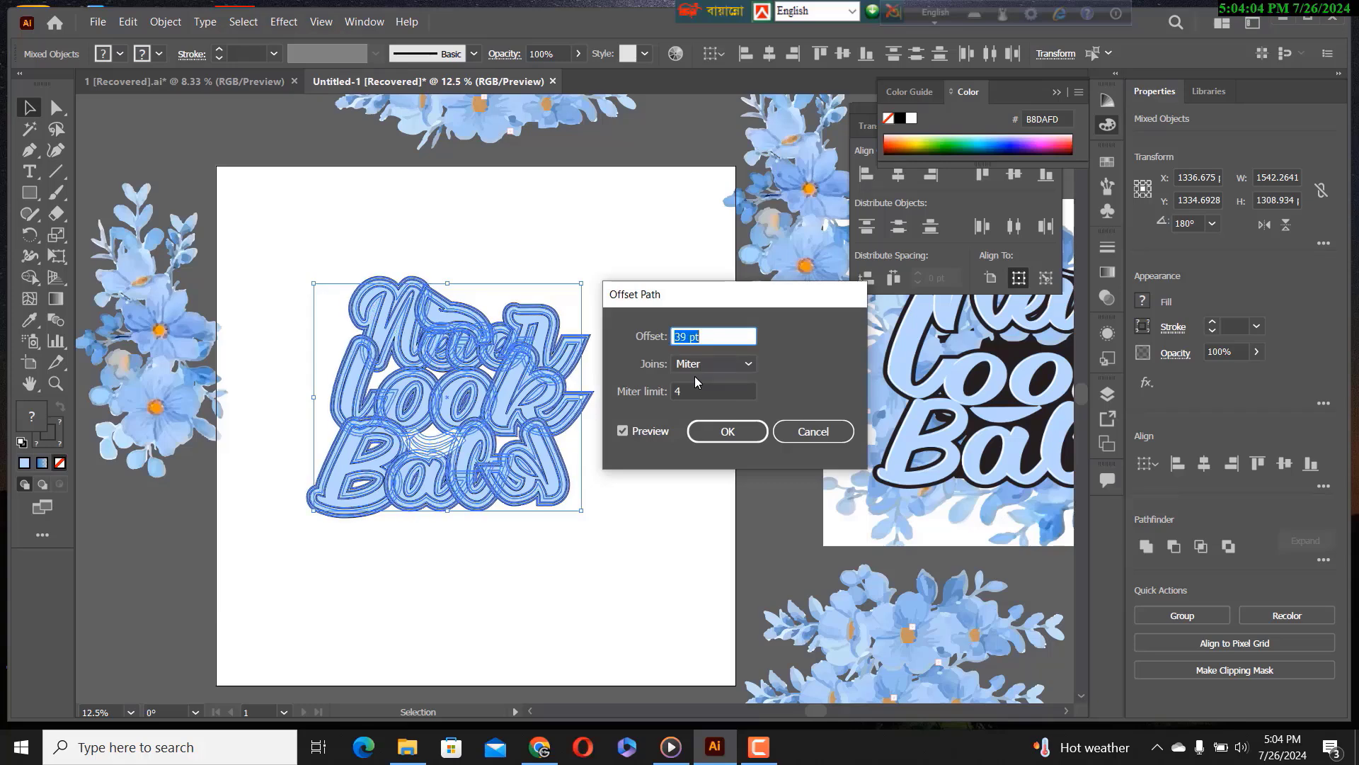
key(Up)
key(Up)
key(Up)
key(Up)
key(Up)
key(Up)
key(Up)
key(Up)
key(Up)
key(Up)
key(Up)
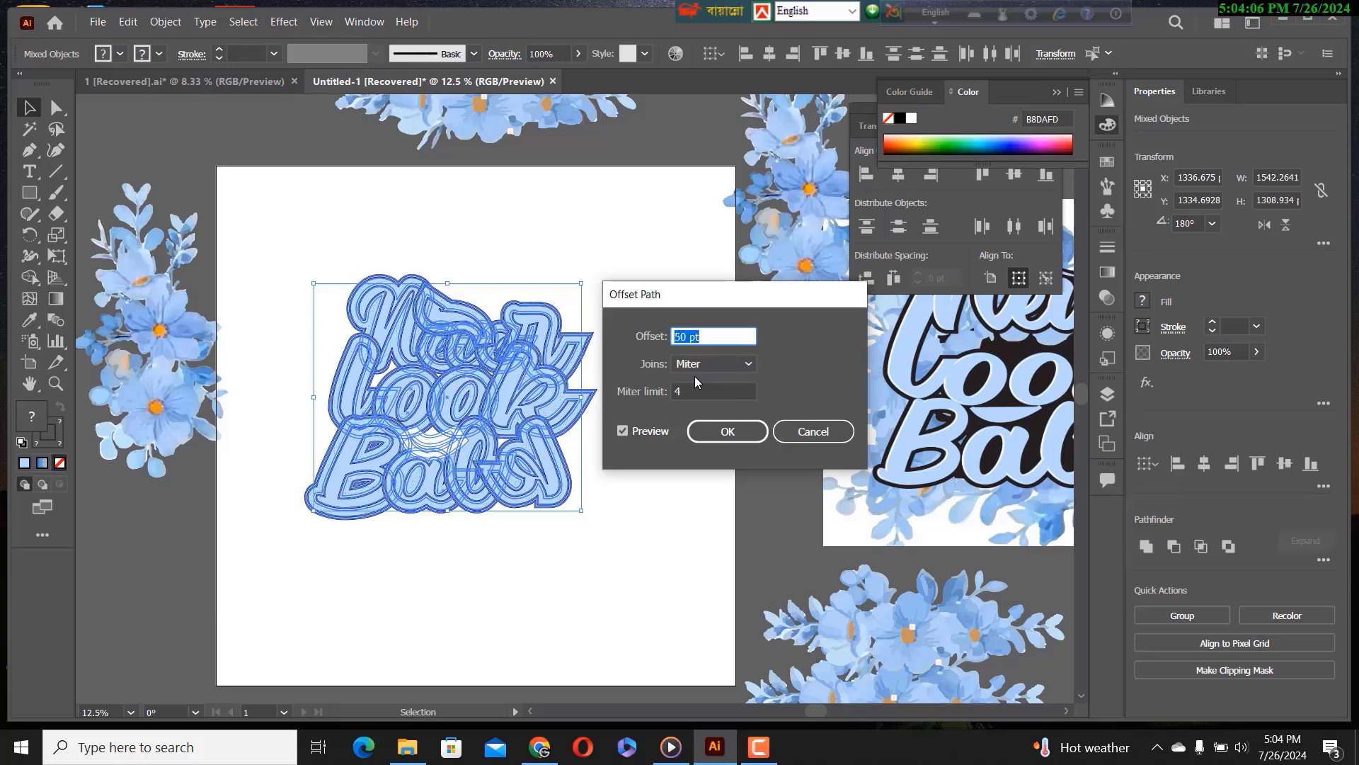
key(Up)
key(Up)
key(Up)
key(Up)
key(Up)
key(Up)
key(Up)
key(Up)
key(Up)
key(Up)
key(Up)
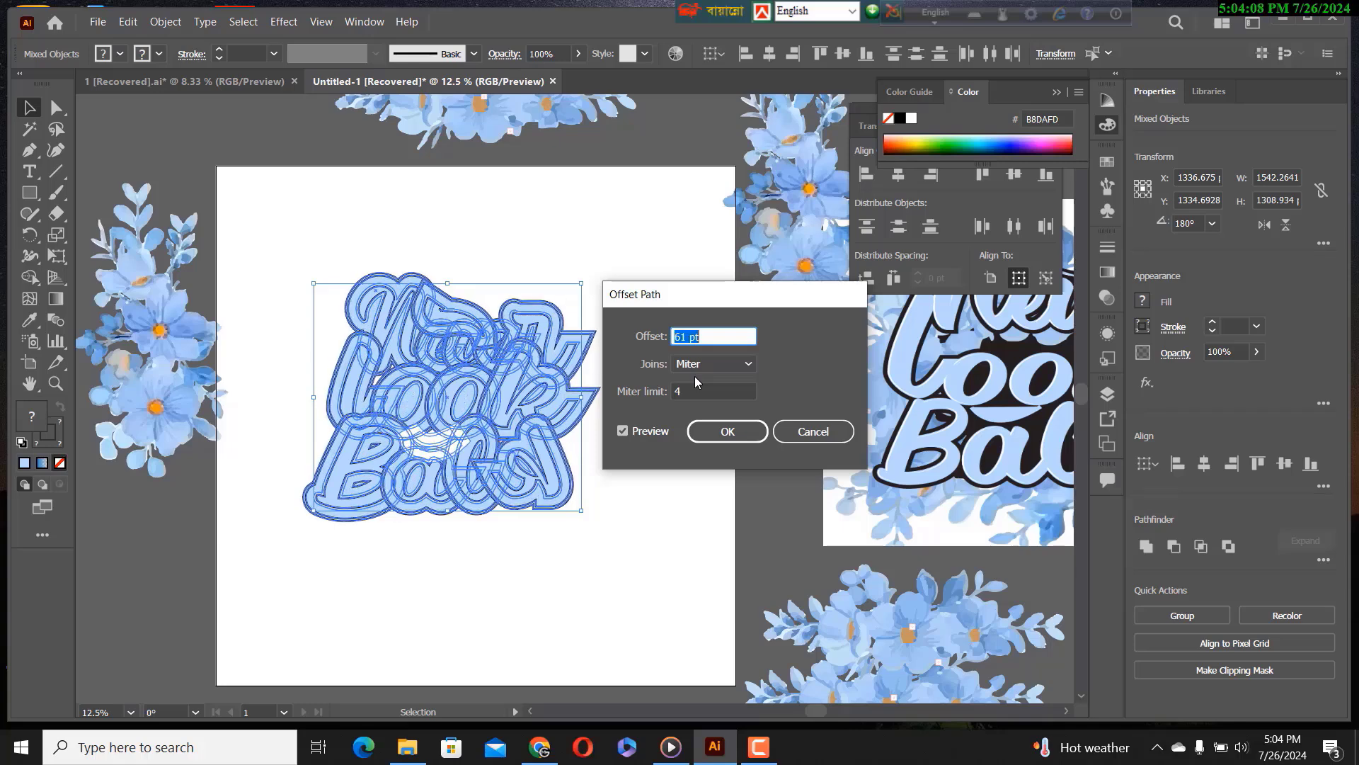
key(Up)
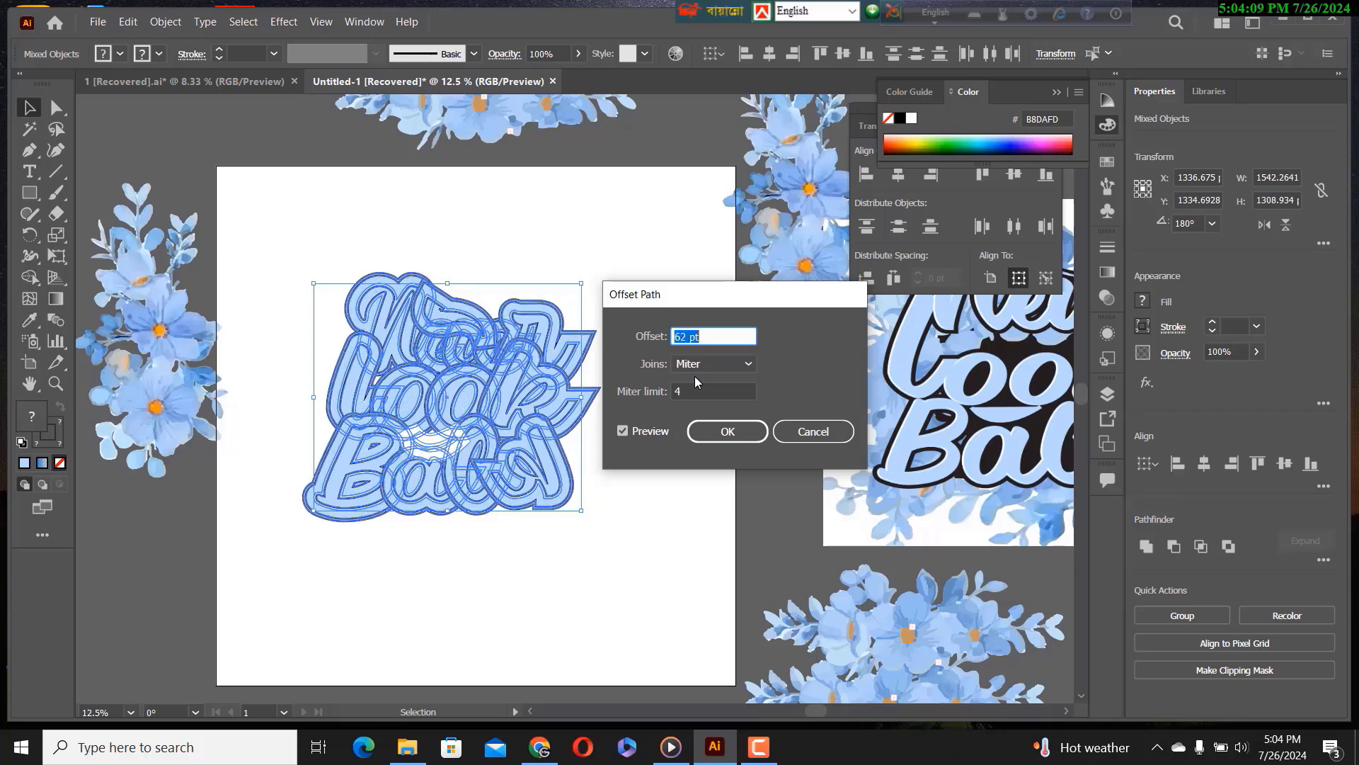
click(724, 433)
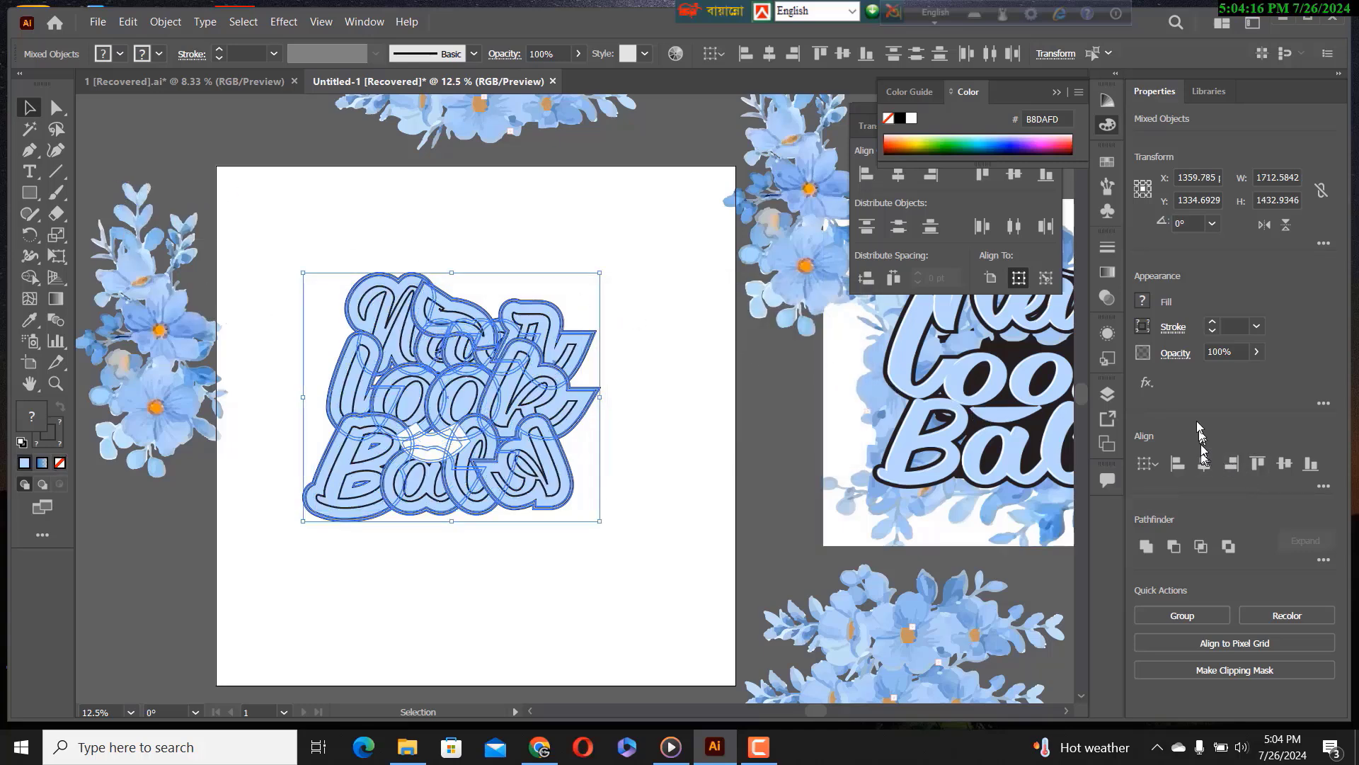
Fill the offset shapes around the lettering with black from the swatches.
click(1146, 302)
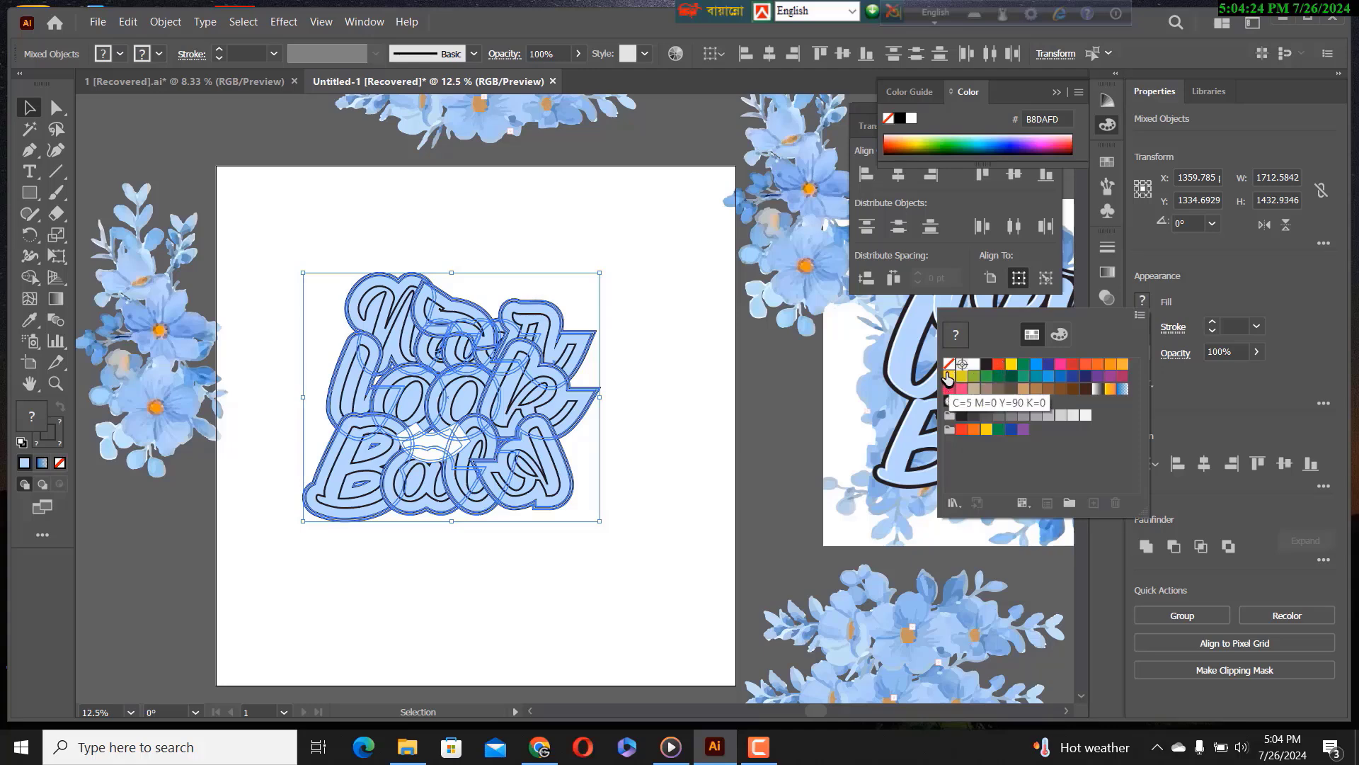
click(949, 377)
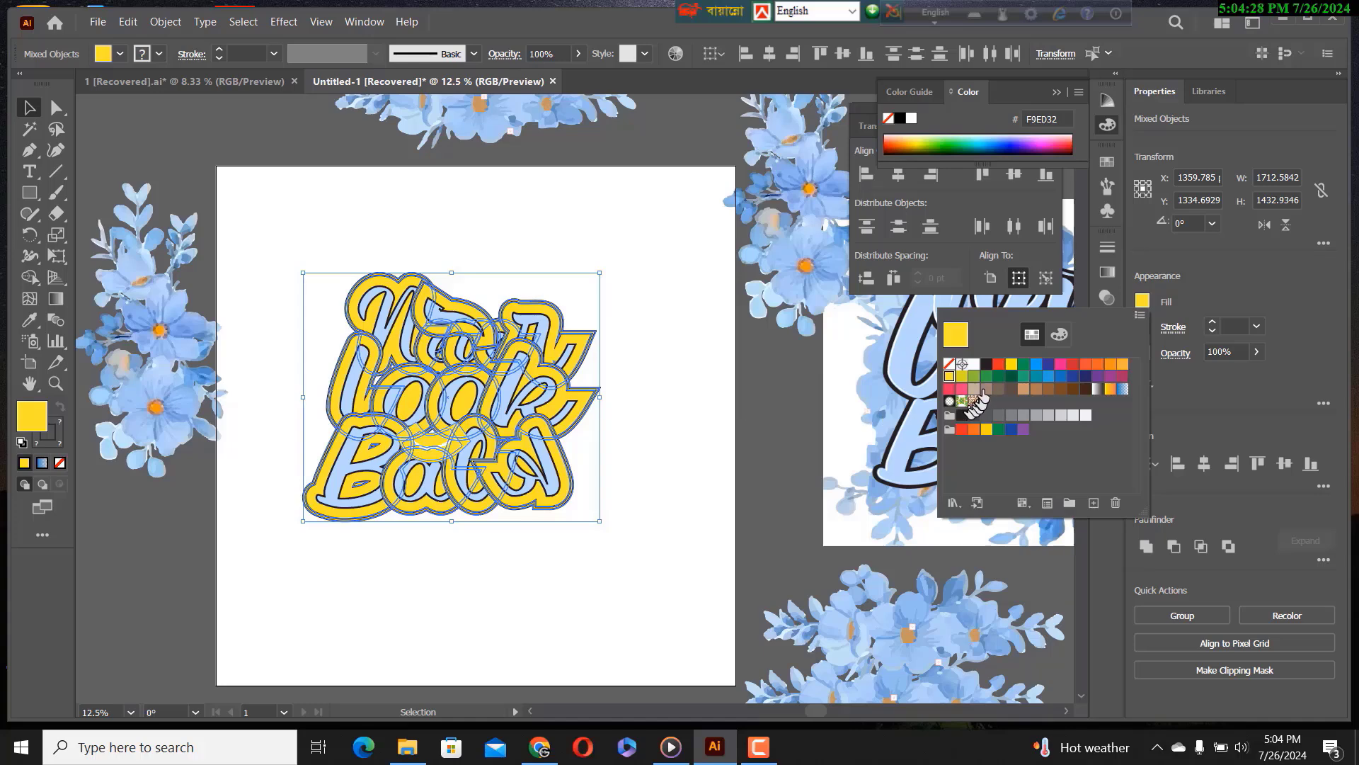
click(987, 365)
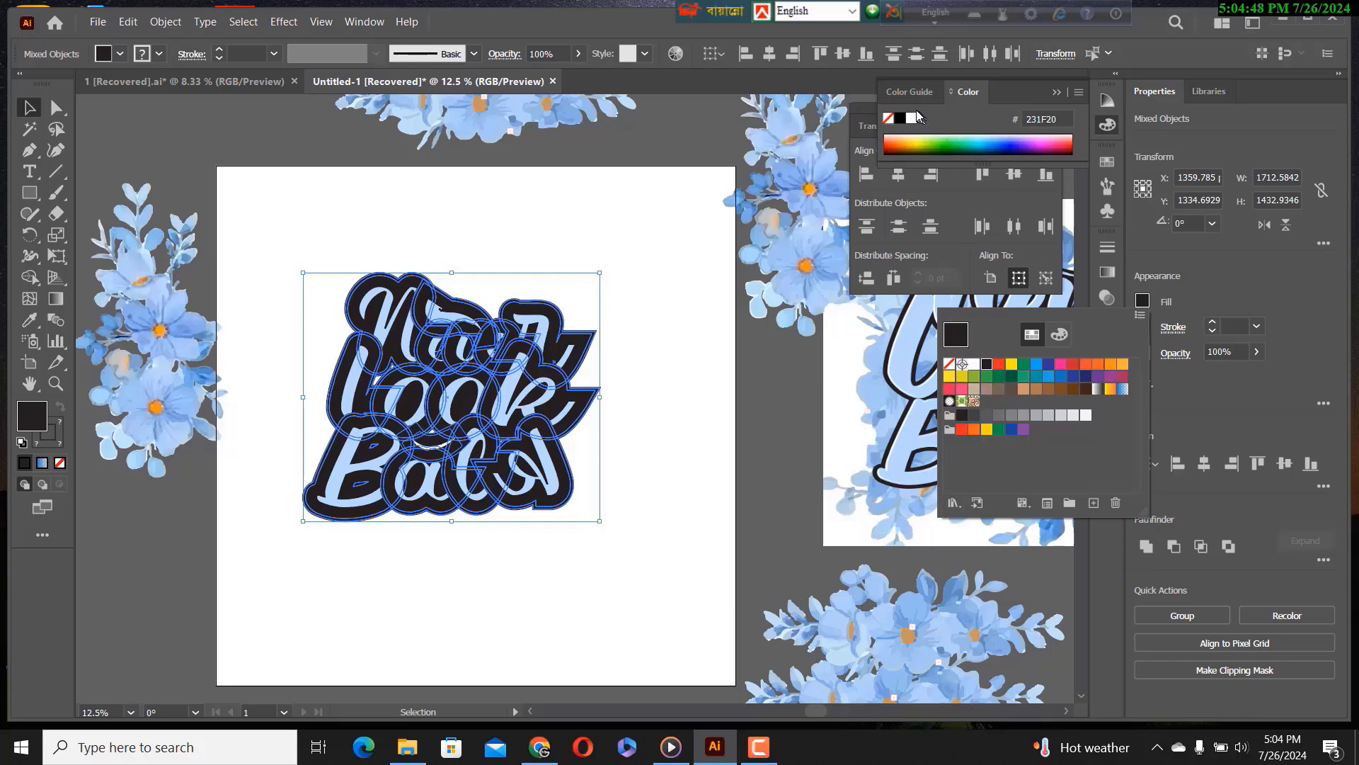
click(879, 184)
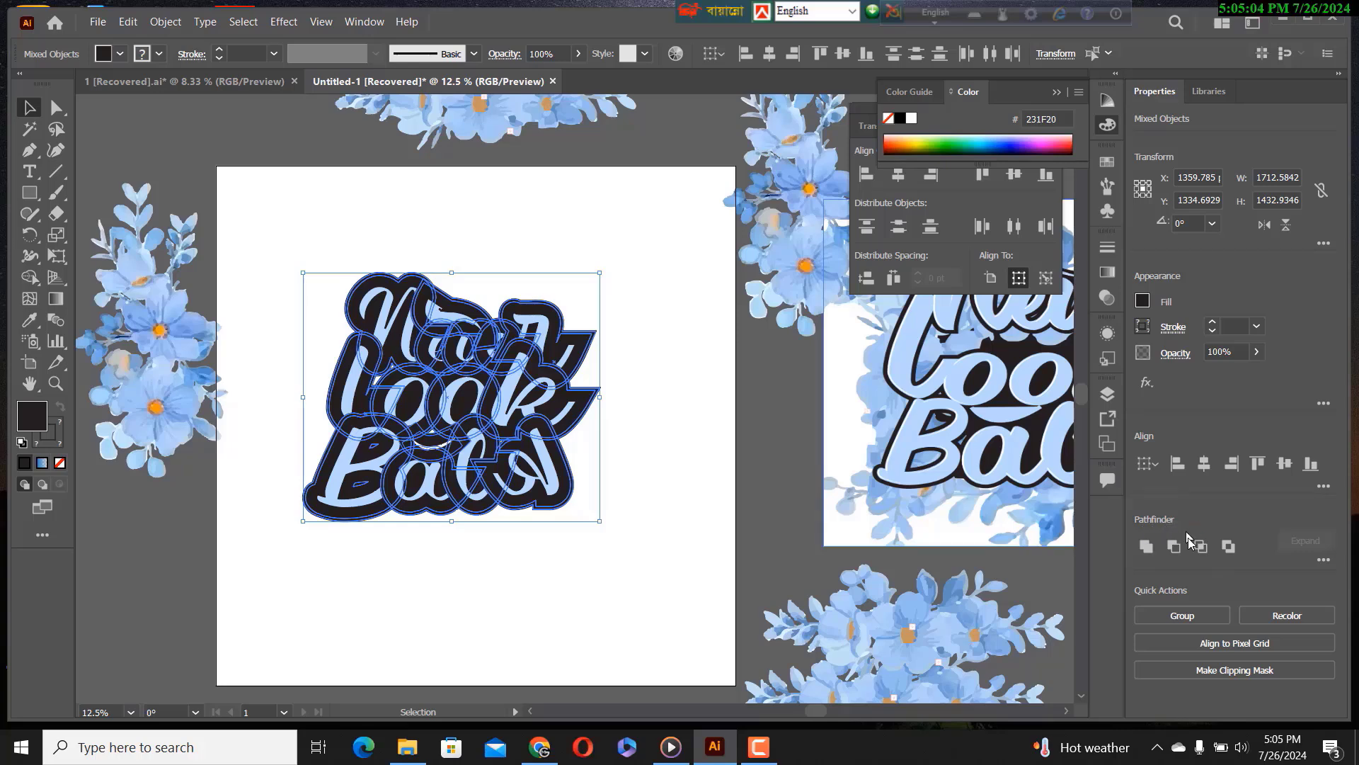
Unite the black offset shapes into one shape and place it behind the light blue lettering.
click(1145, 546)
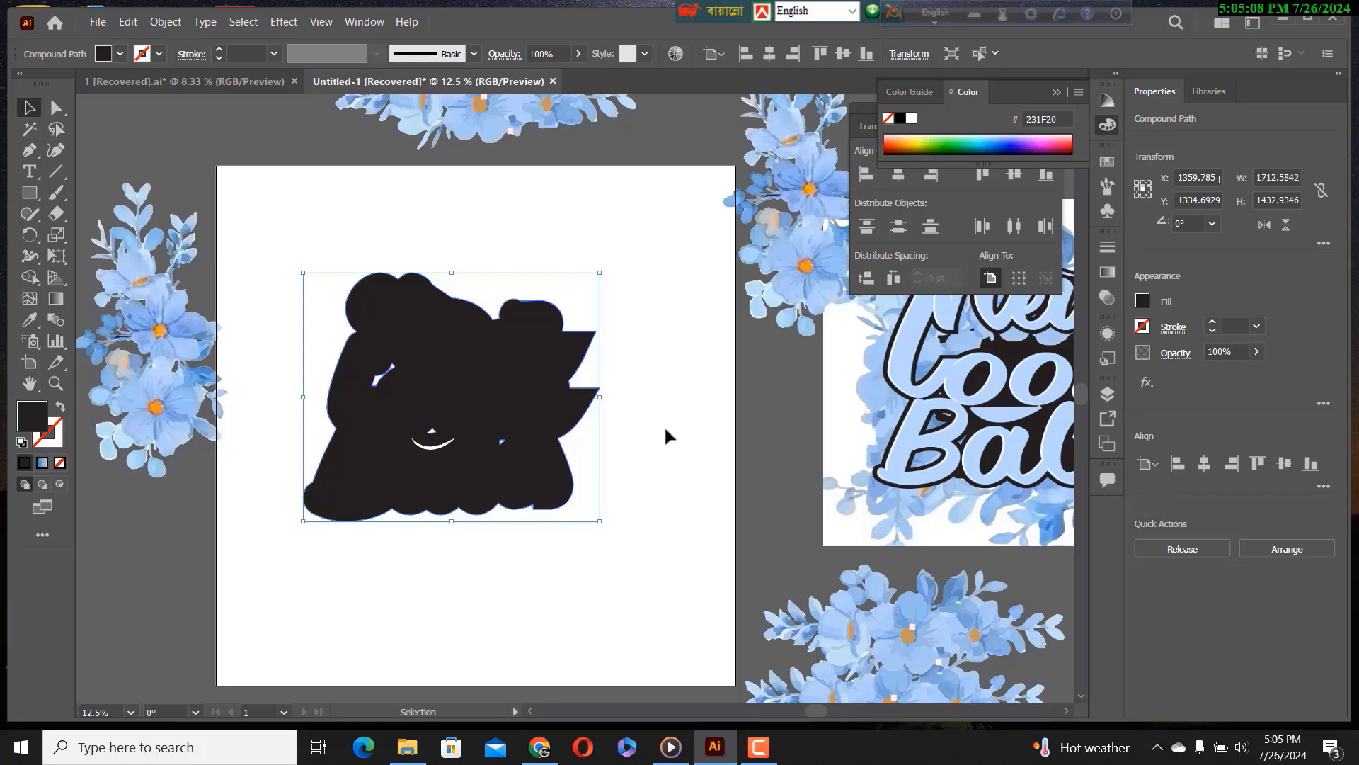
key(a)
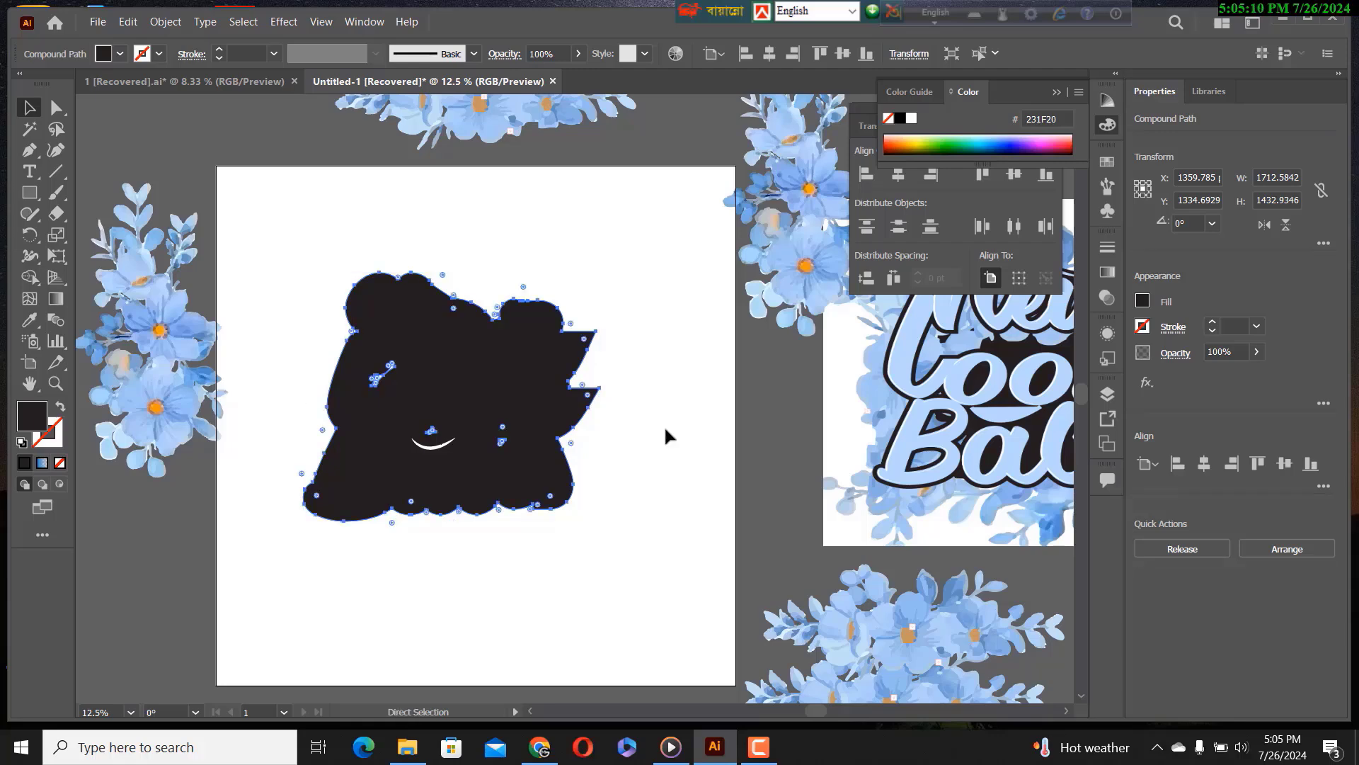
key(ctrl+z)
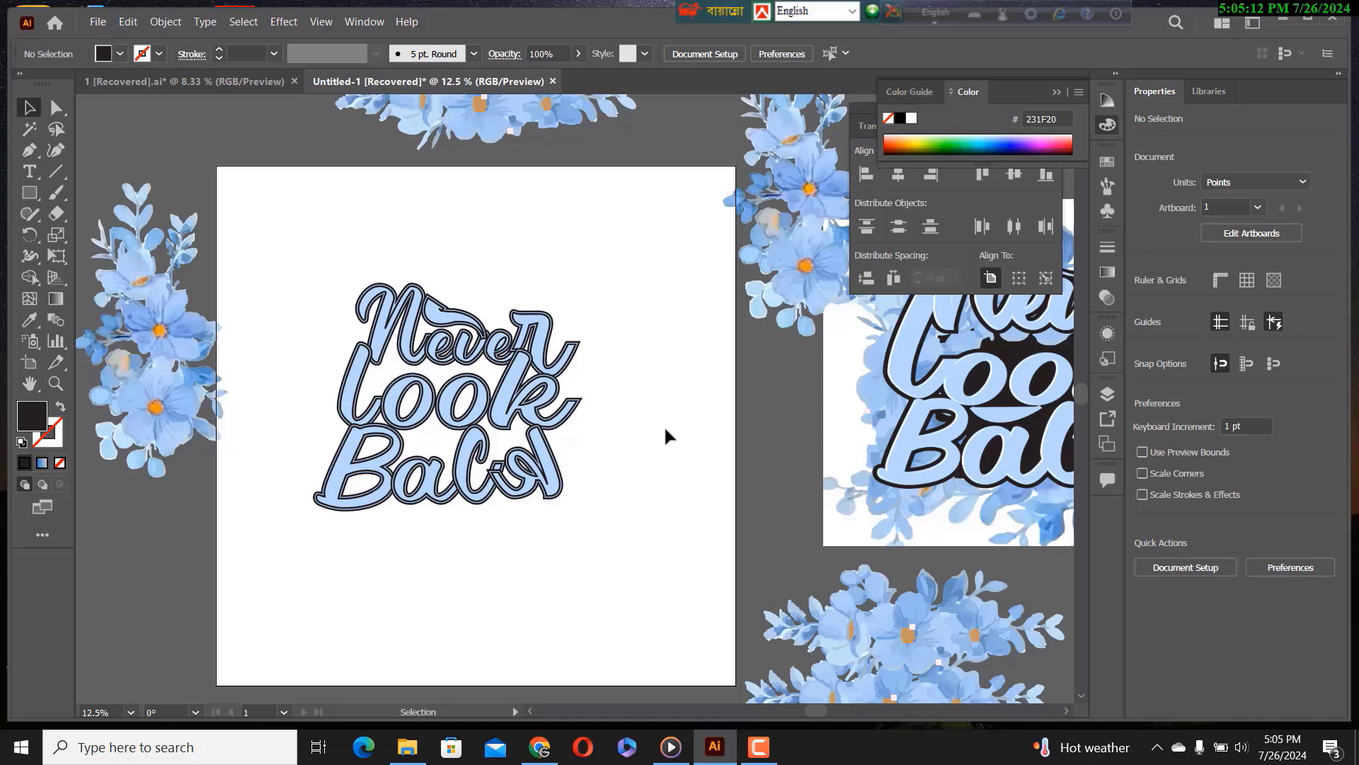
click(442, 351)
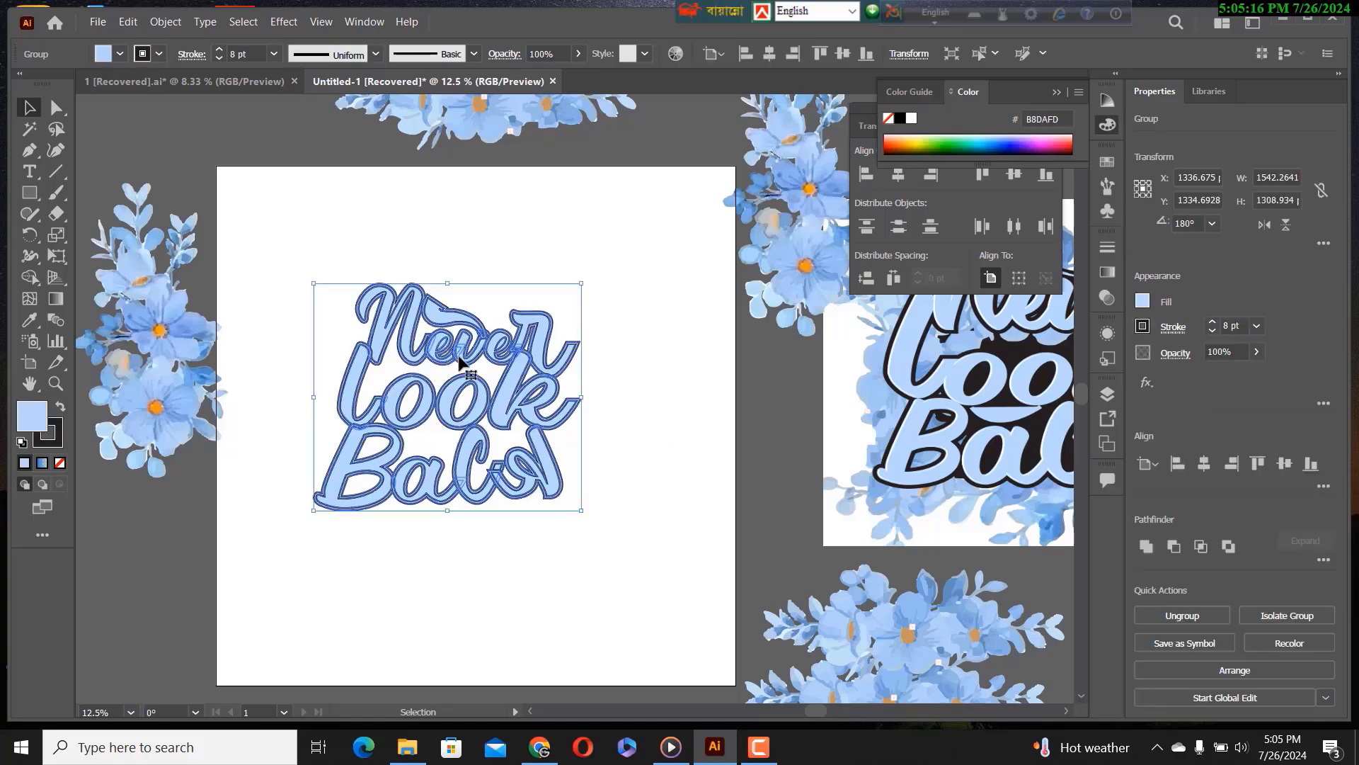
key(a)
key(ctrl+z)
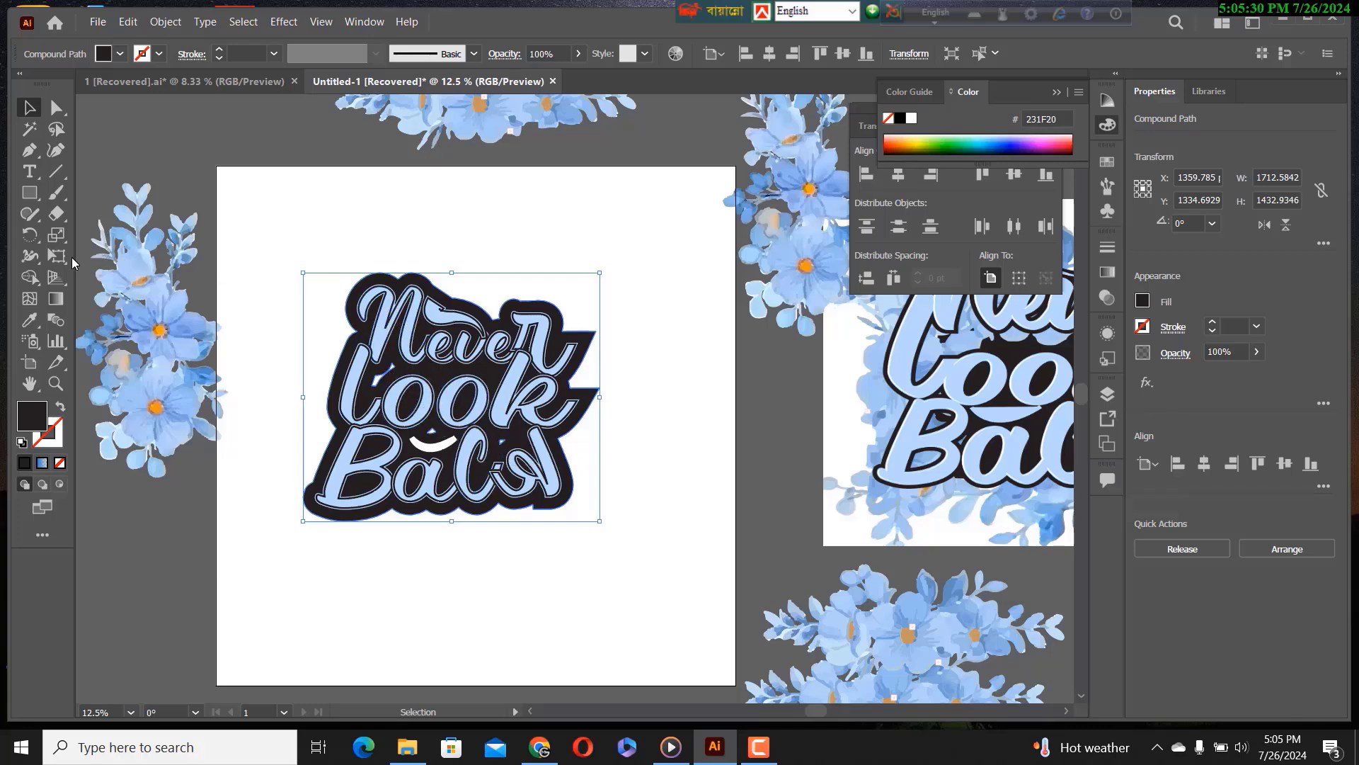
Draw a closed black patch with the Pen tool over the middle of the lettering, about 1369 pt wide and 941 pt high.
click(29, 150)
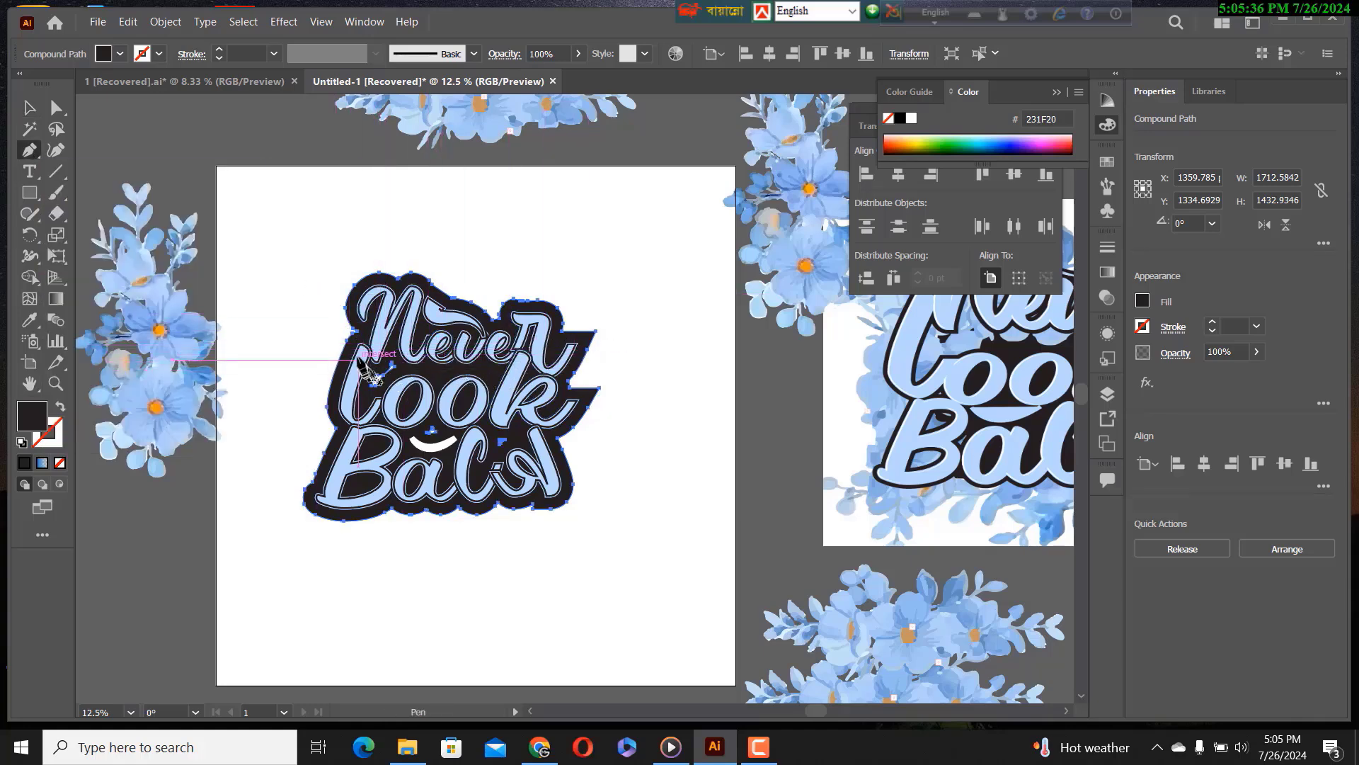
drag(380, 361, 420, 334)
drag(563, 371, 566, 414)
click(563, 409)
click(550, 438)
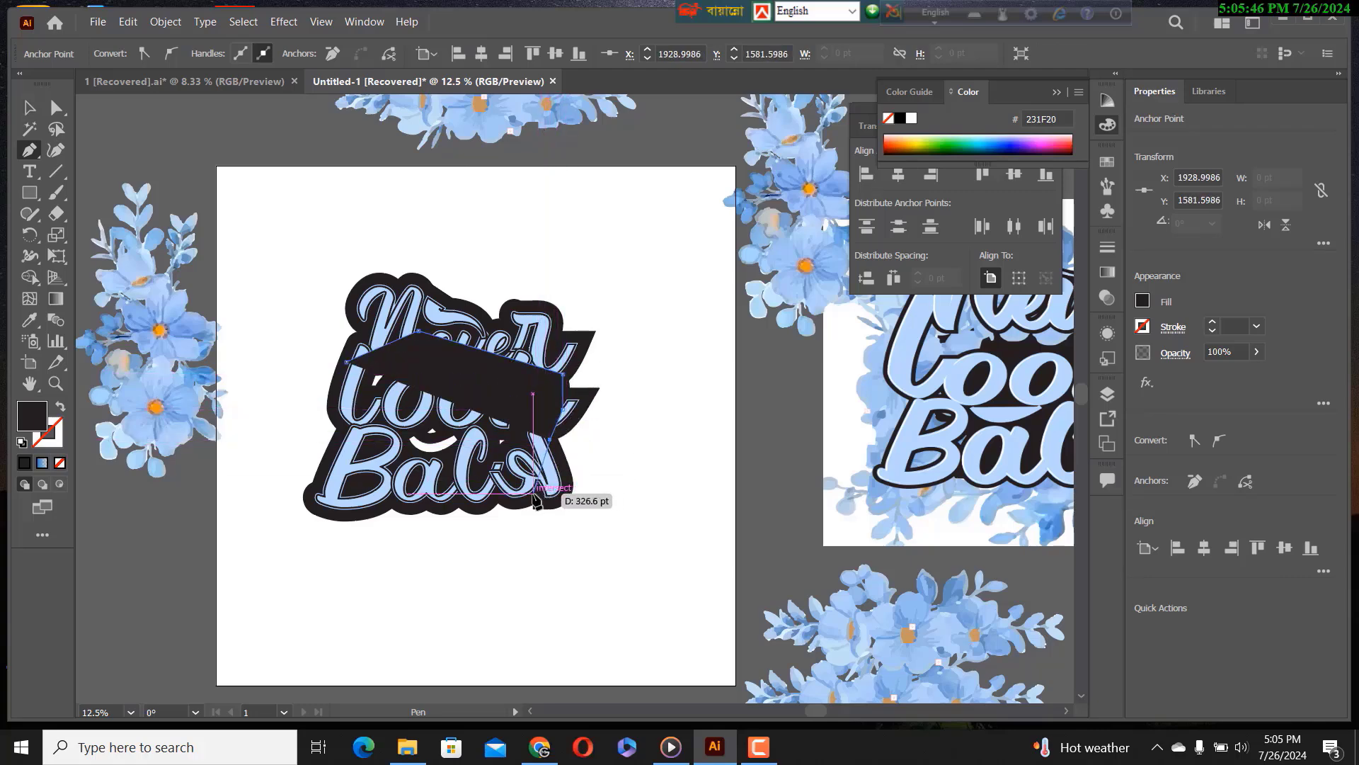
click(533, 493)
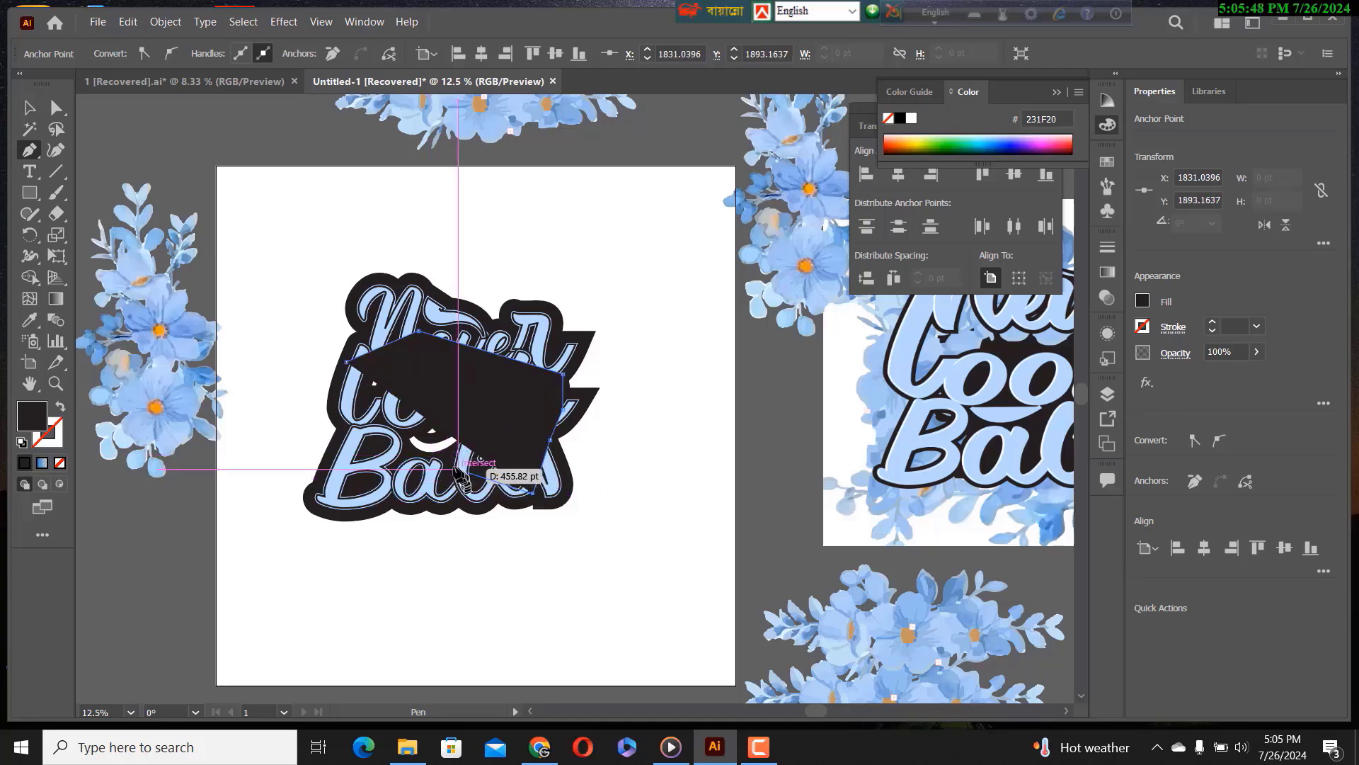
click(452, 469)
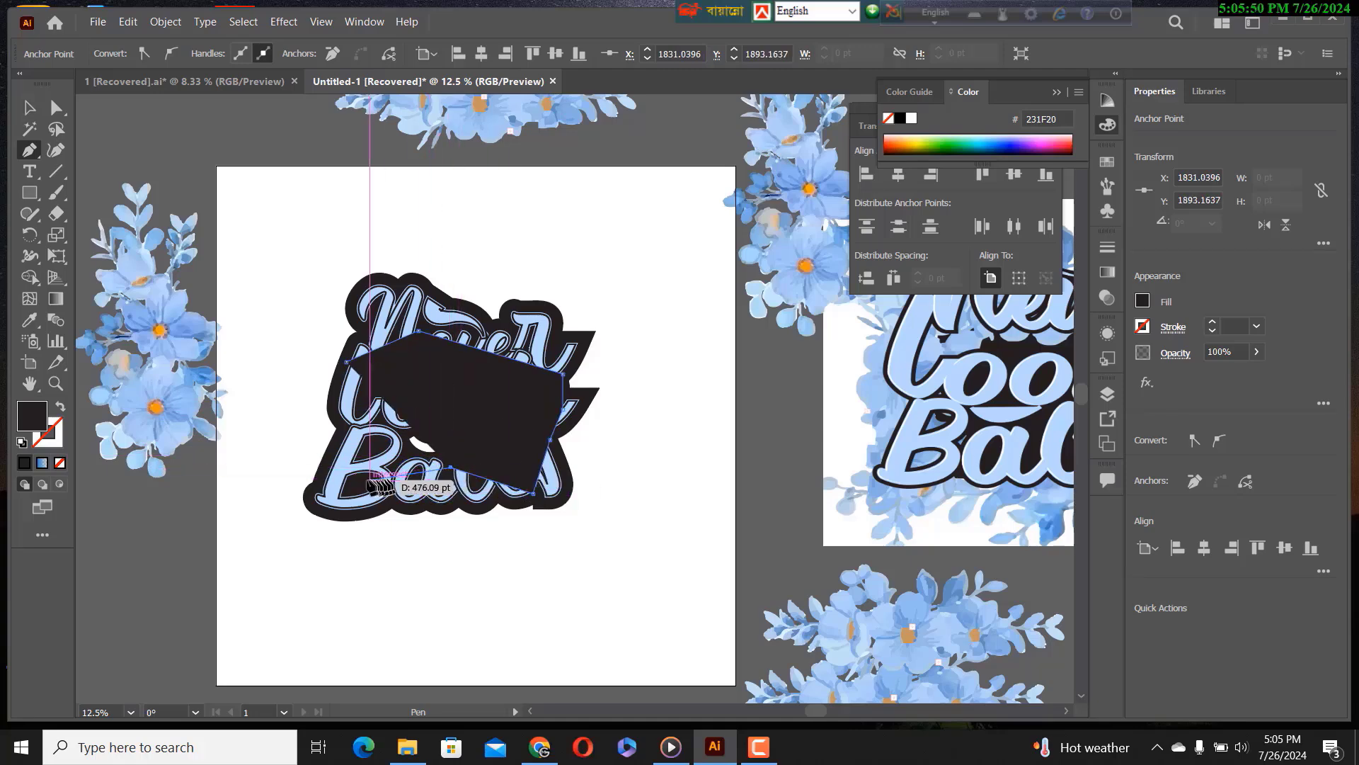
click(330, 477)
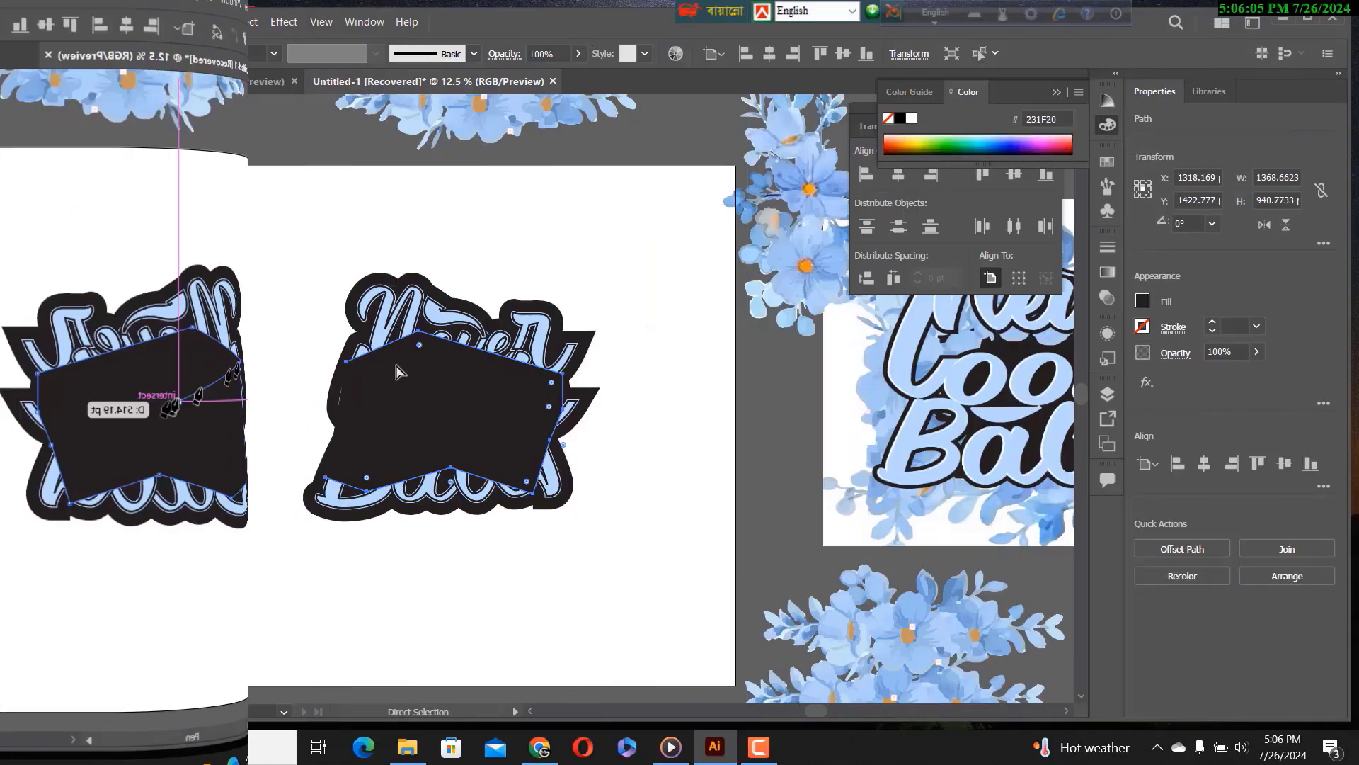
Move the black patch behind the blue lettering to cover the small gaps in the background, and deselect it.
key(Delete)
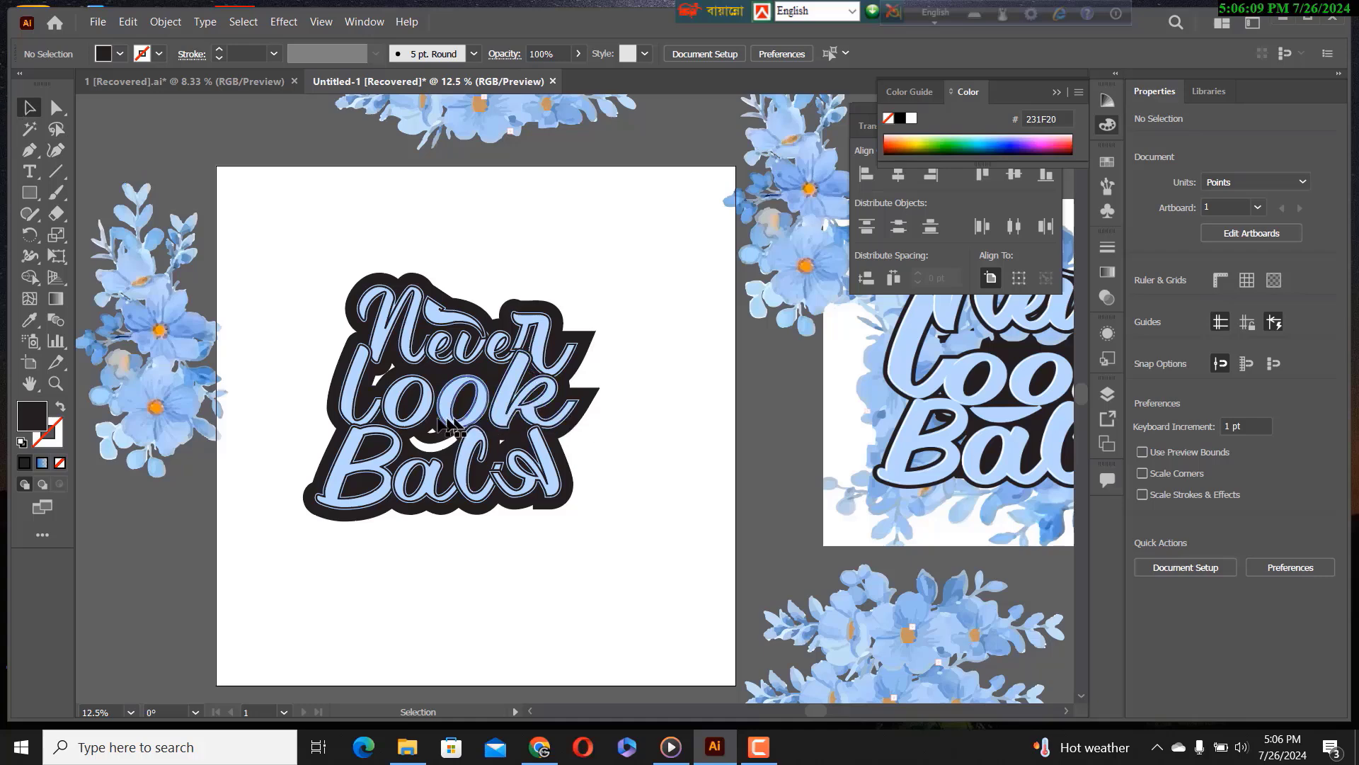
click(417, 425)
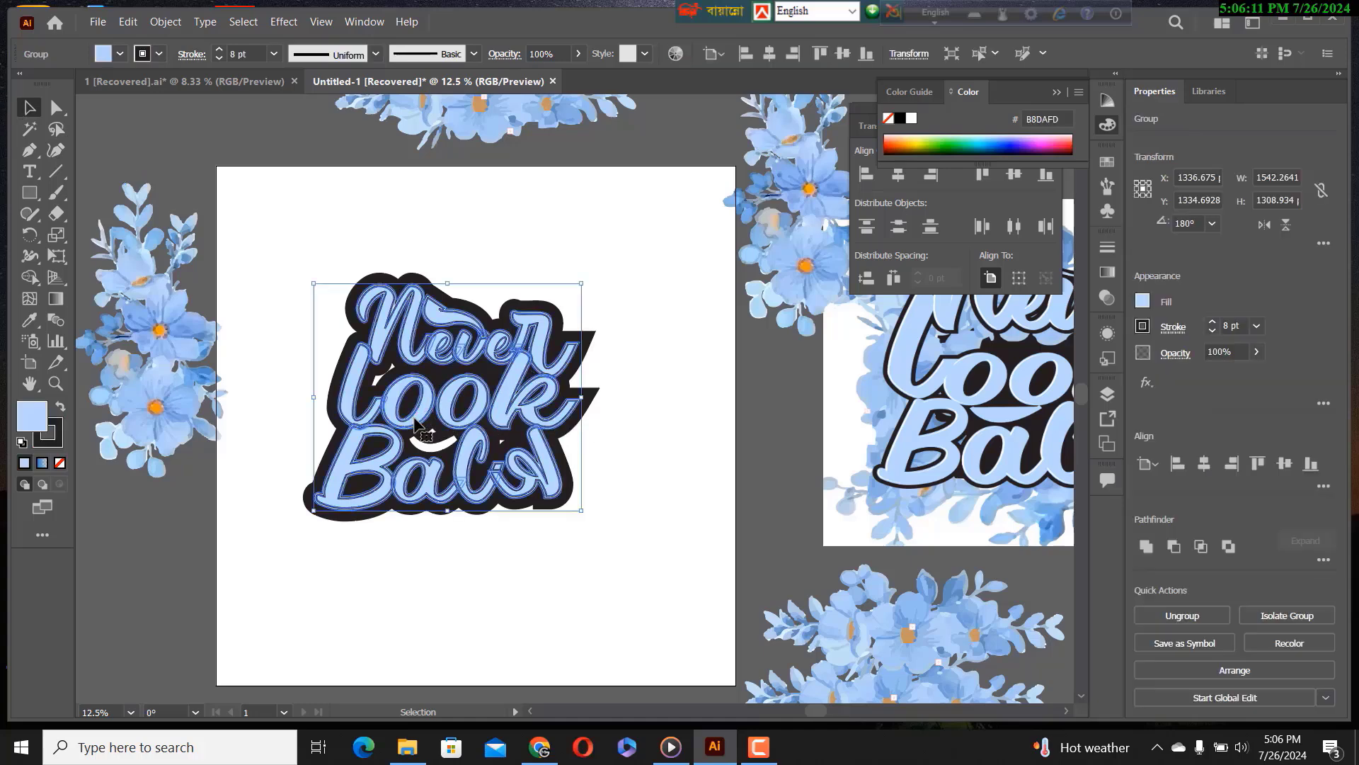
key(a)
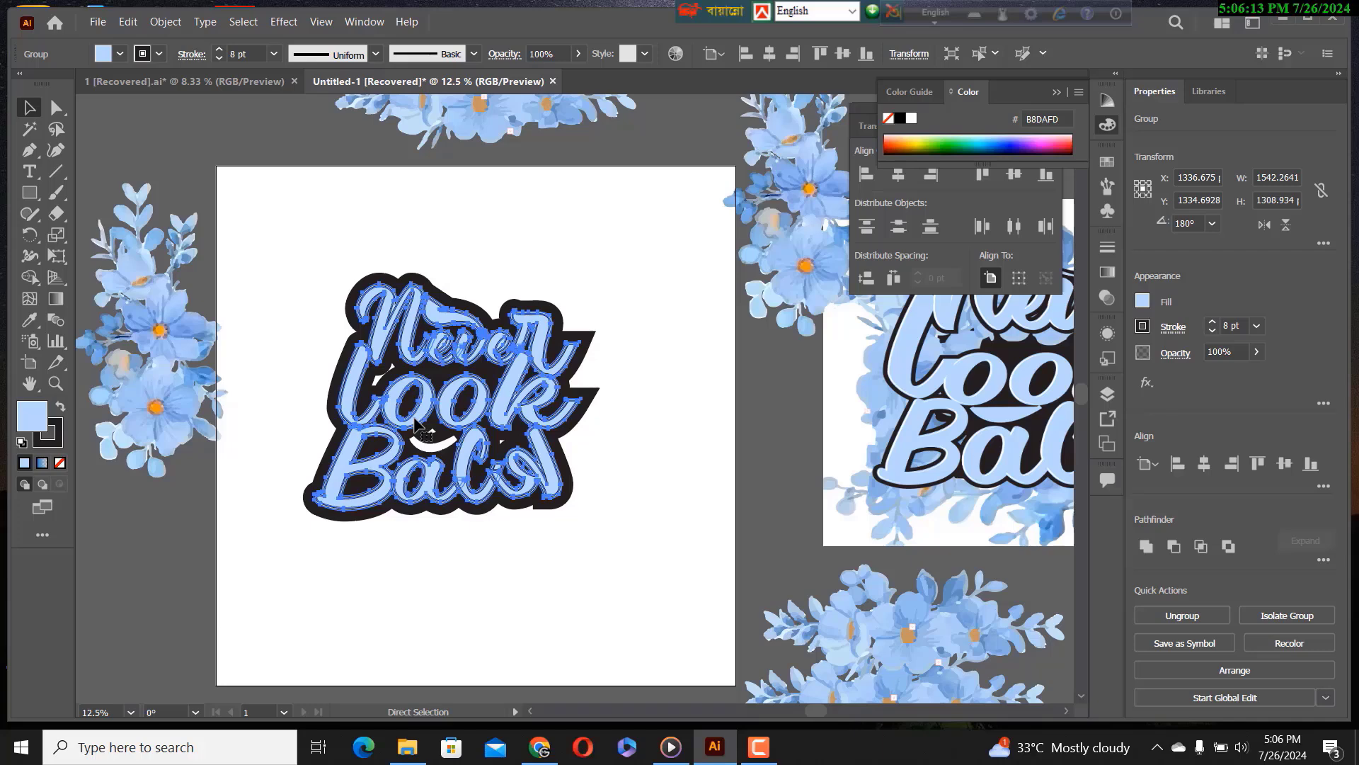
click(418, 425)
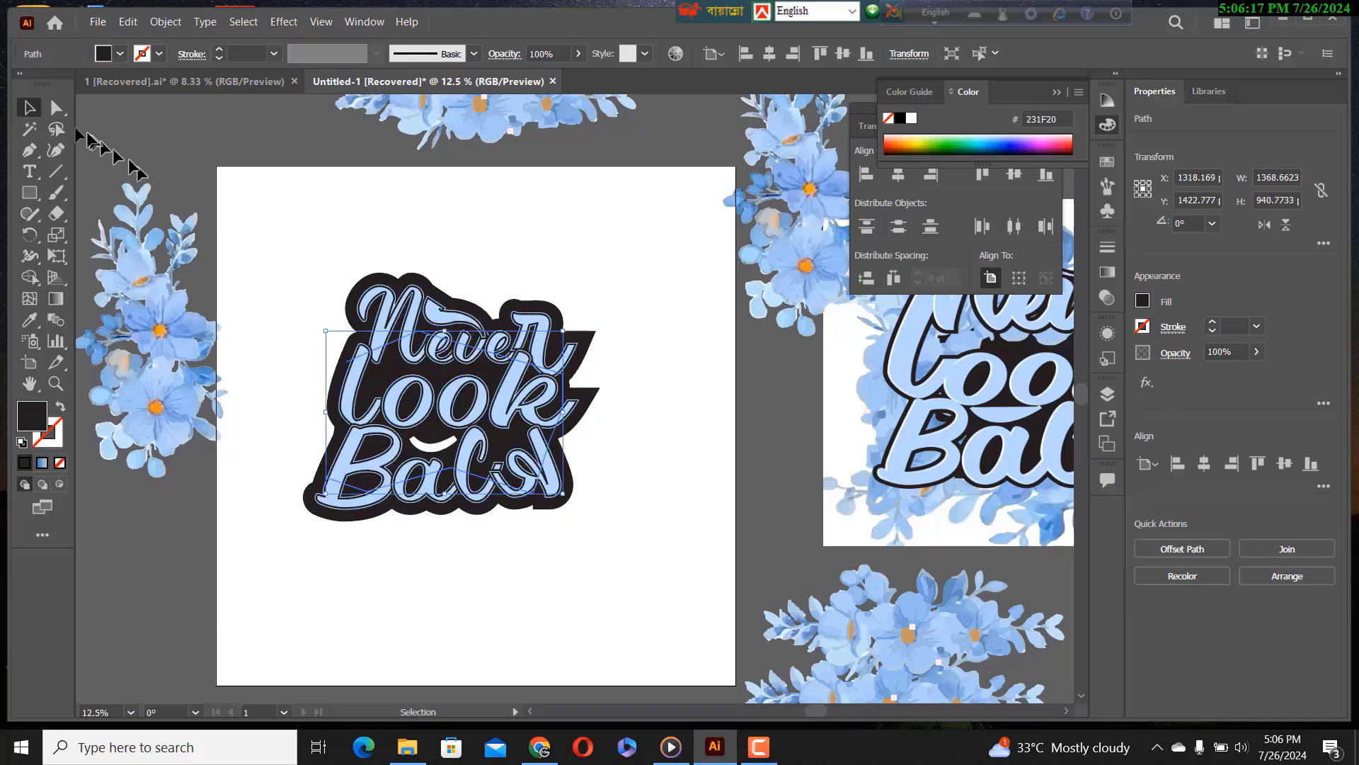
click(499, 264)
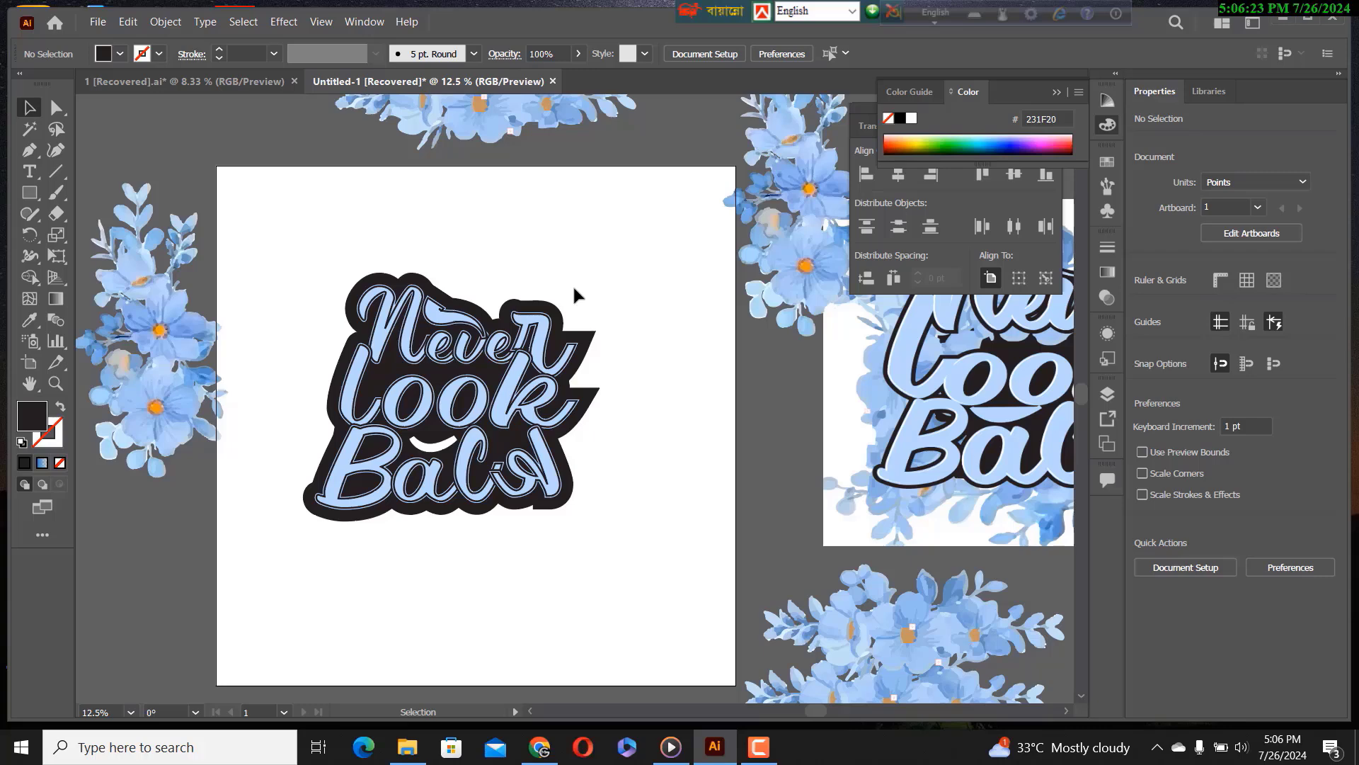
click(388, 314)
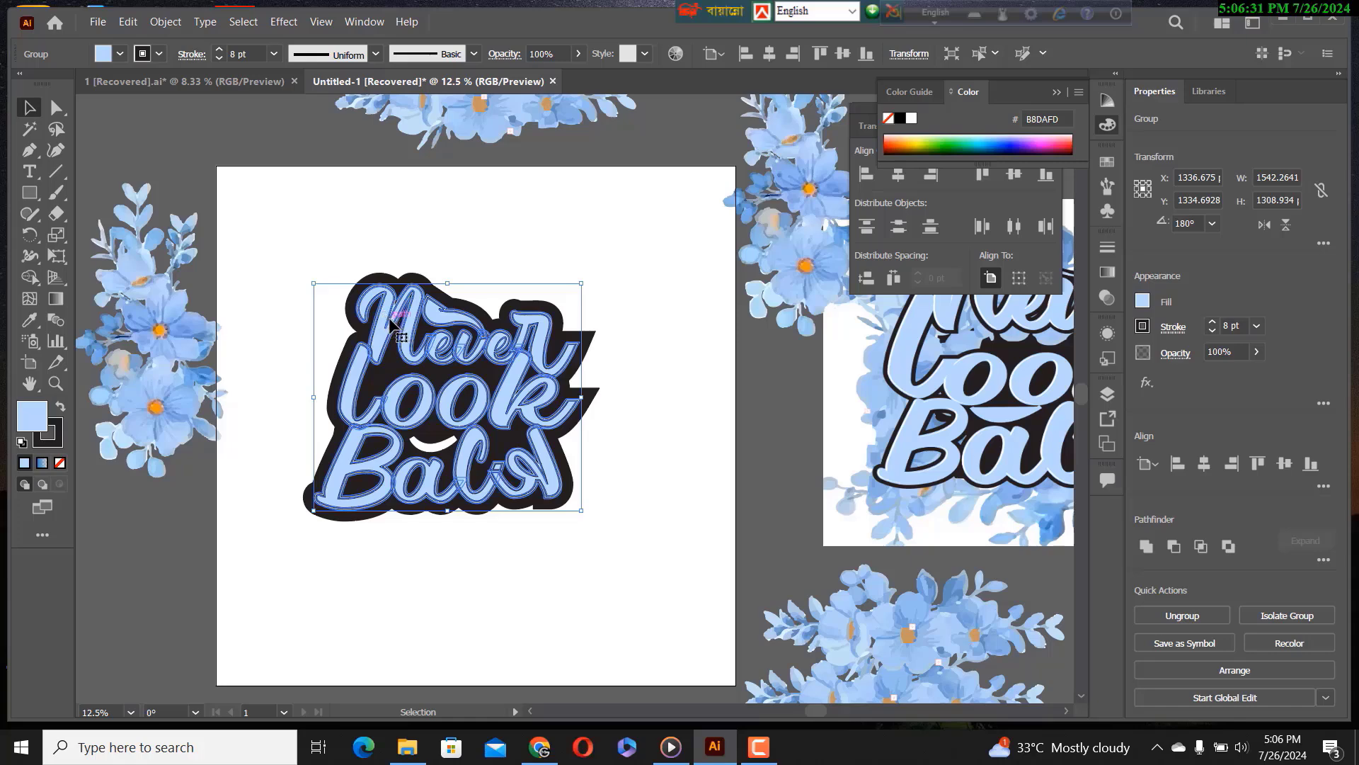
key(a)
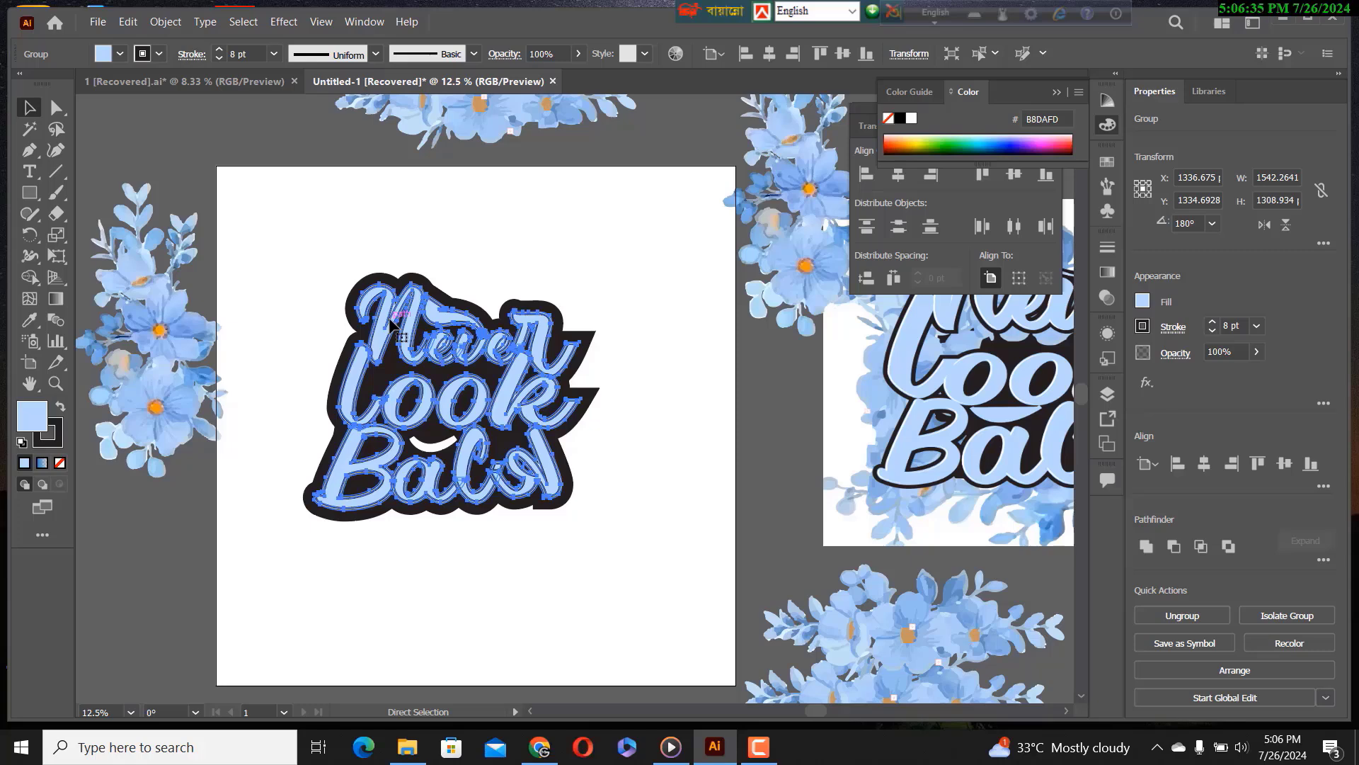
key(v)
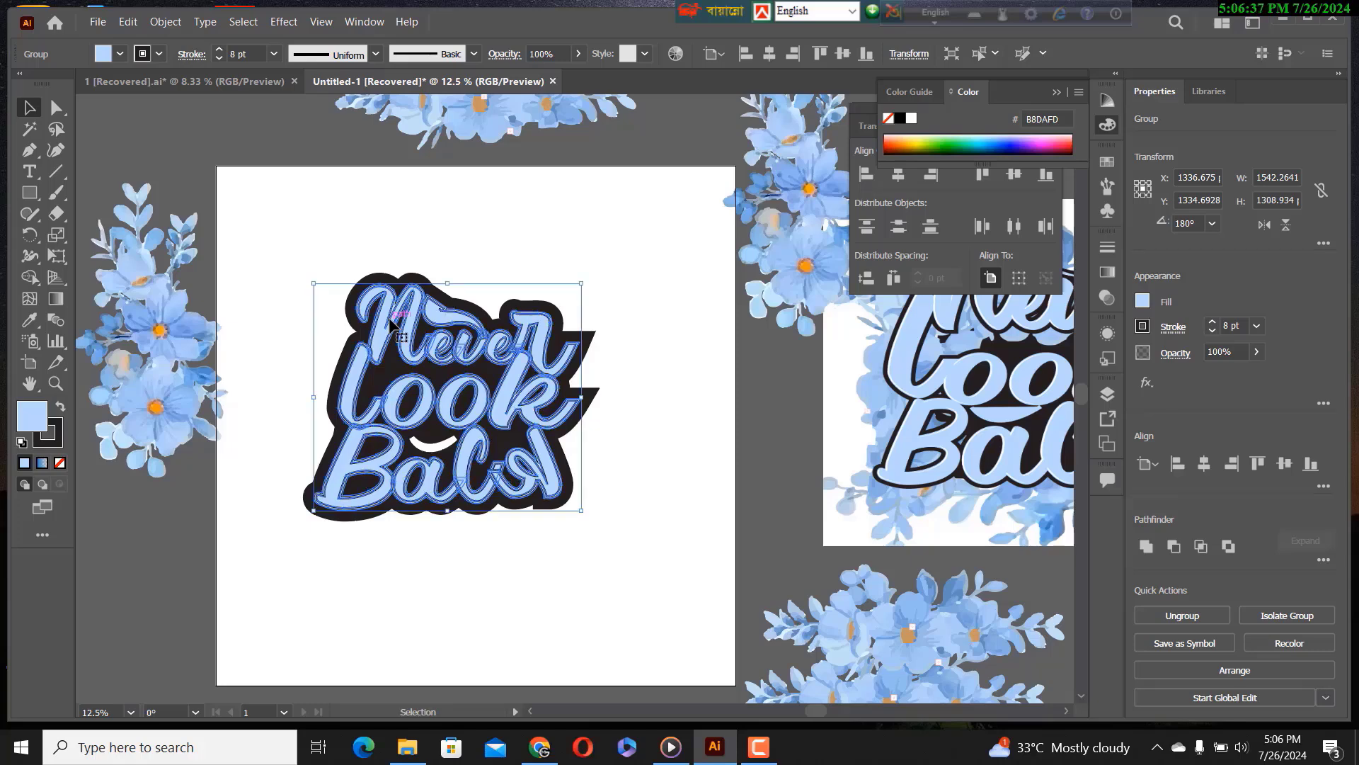
key(a)
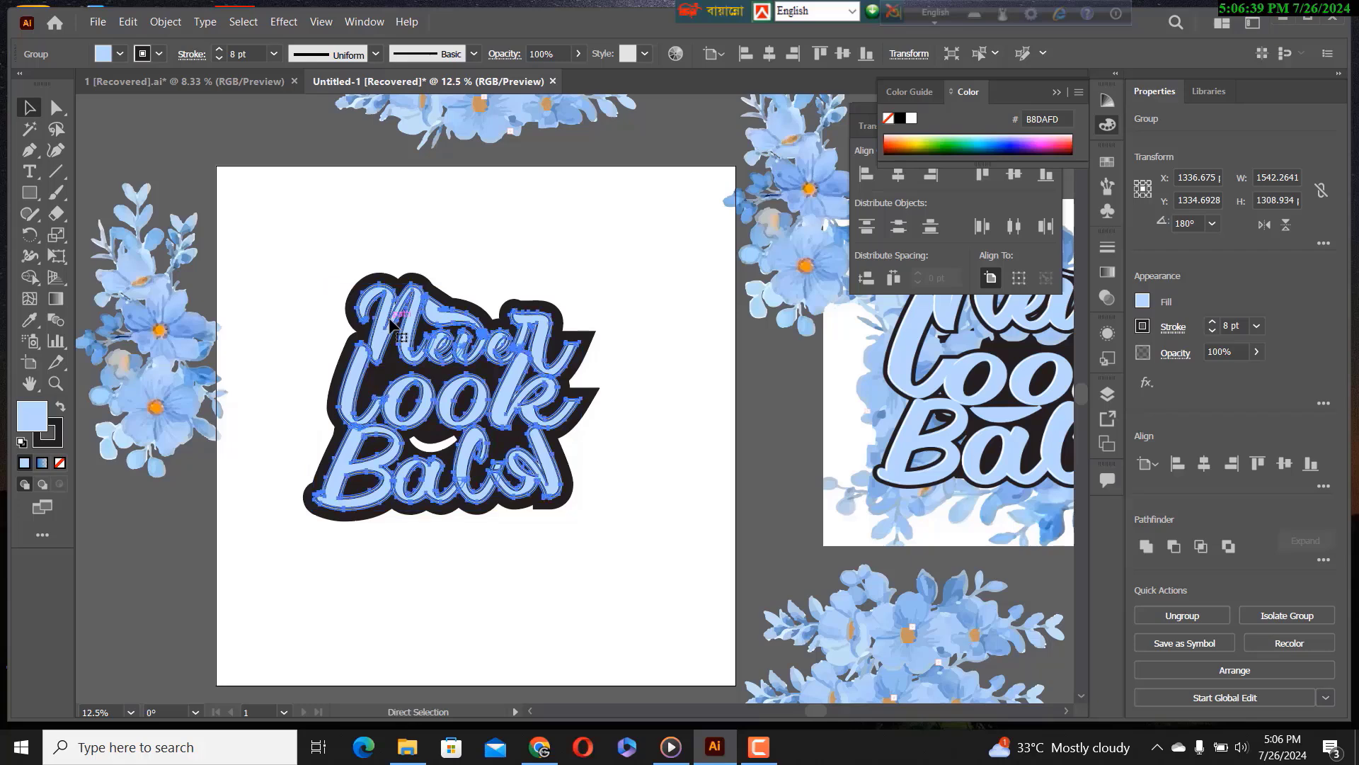
key(v)
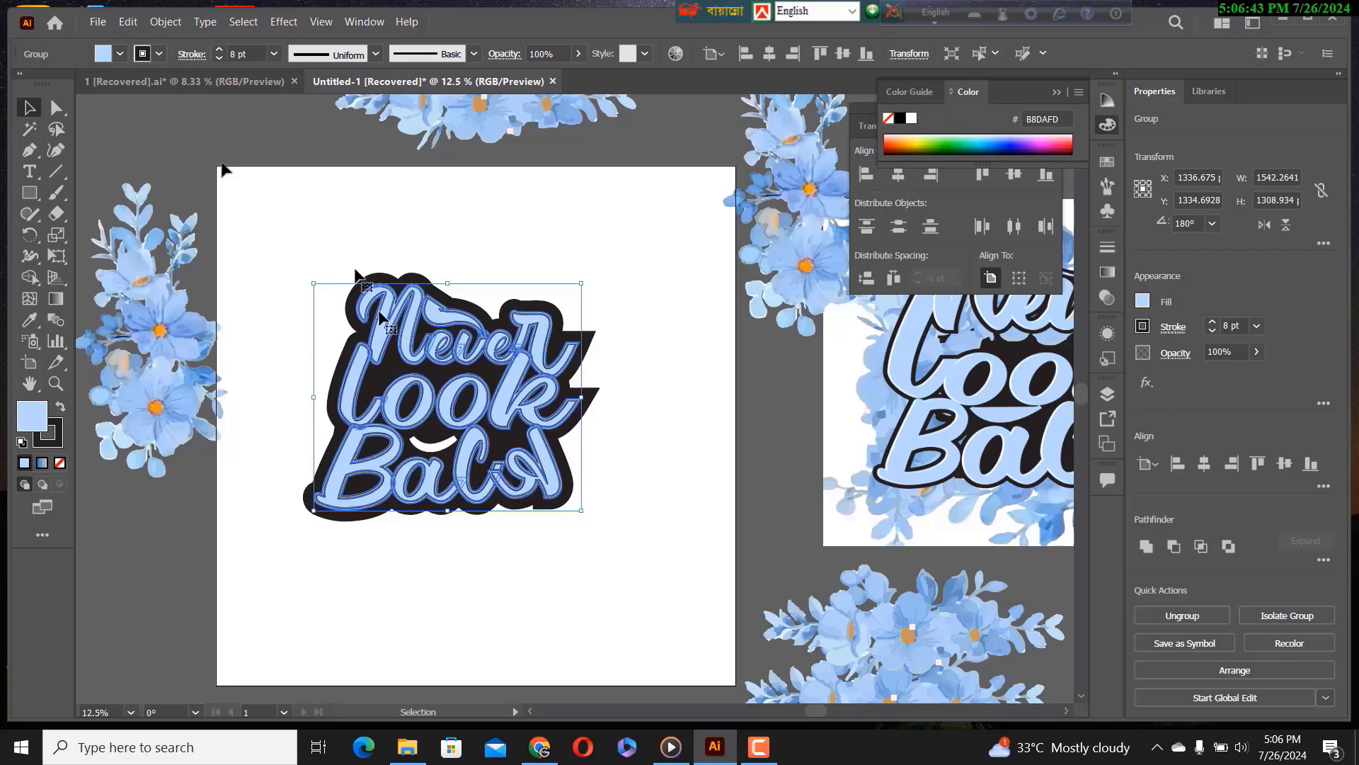
Fill the copy of the lettering behind the light blue letters with white.
click(120, 56)
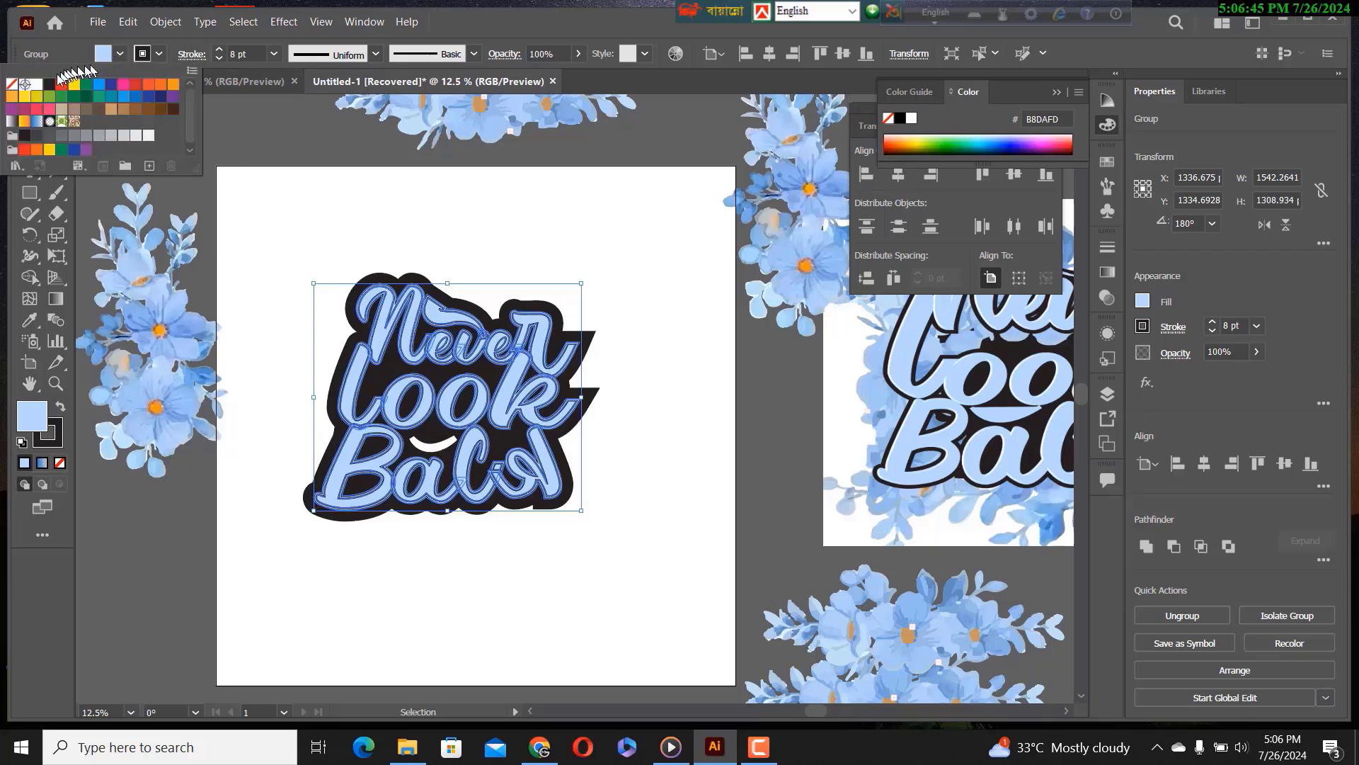
click(148, 133)
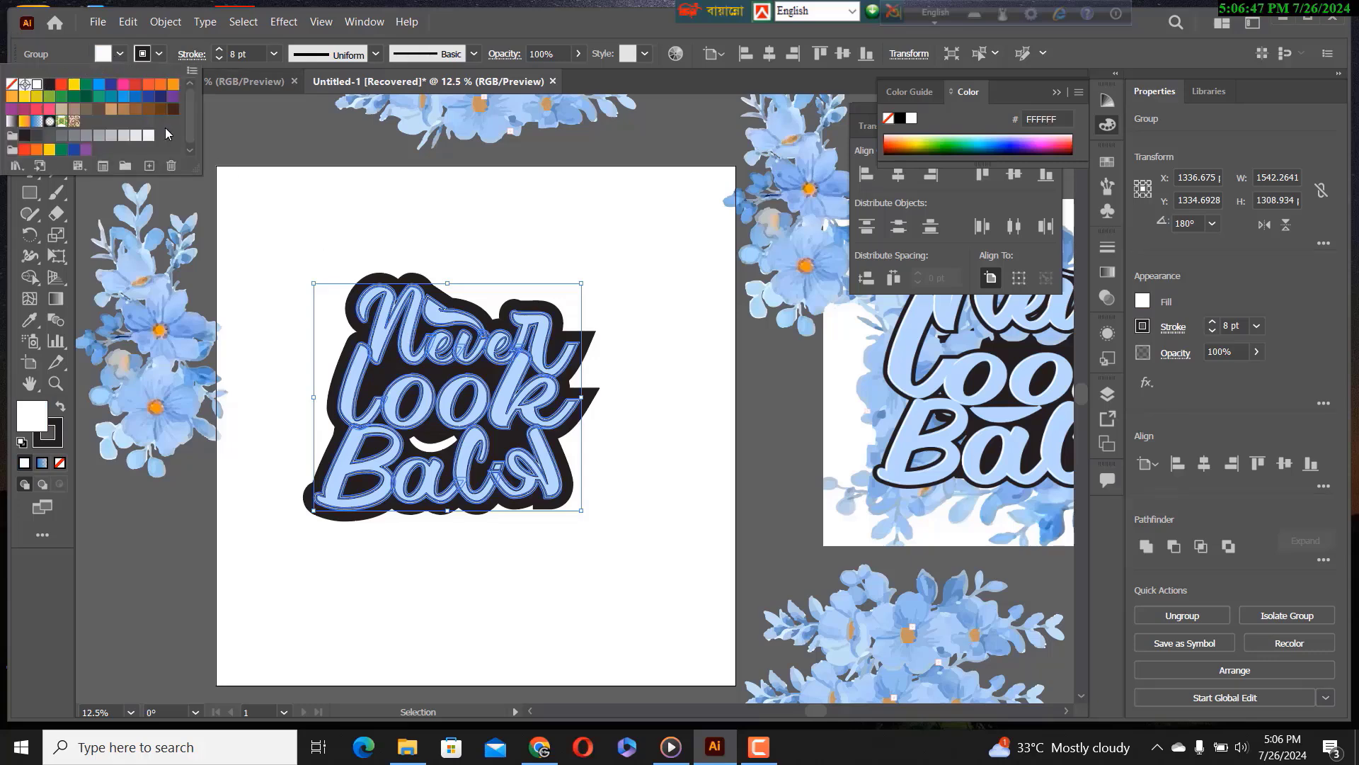
key(Escape)
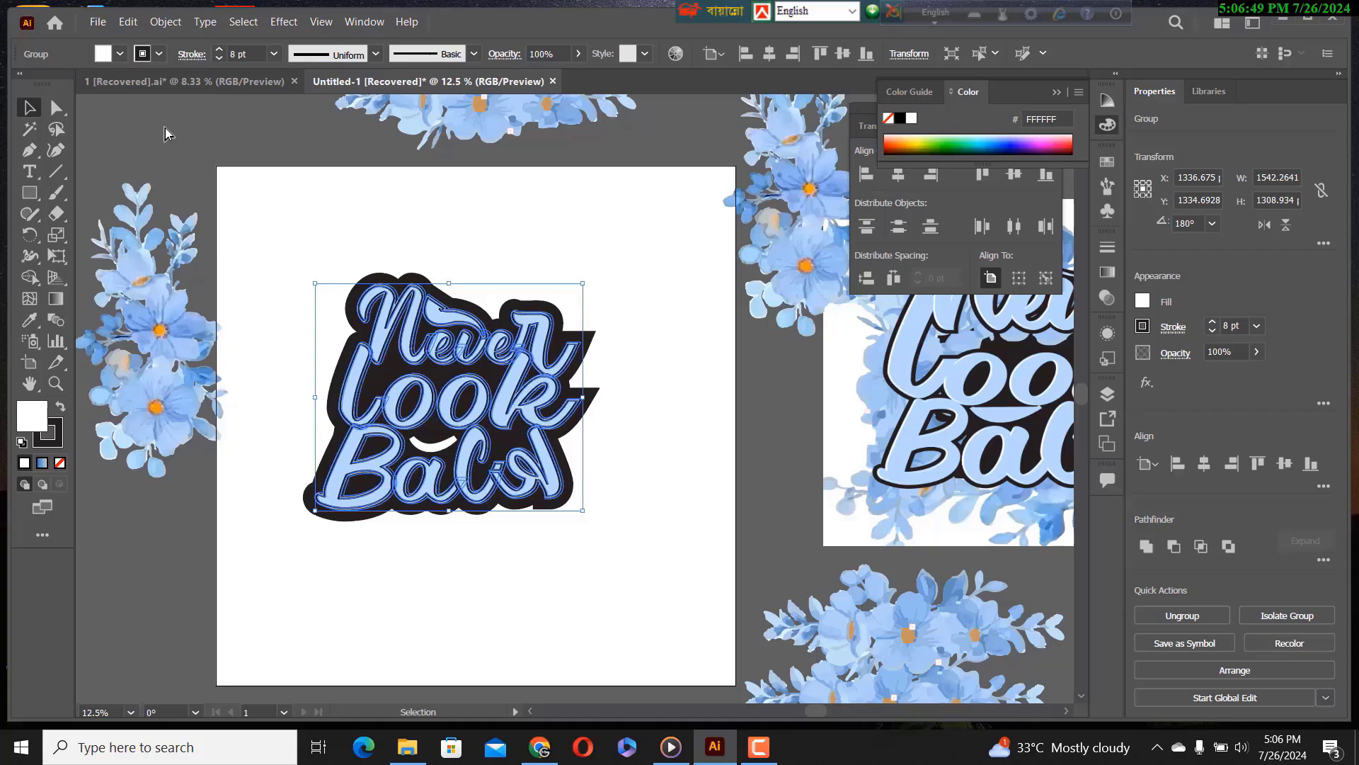
Nudge the white lettering copy 17 pt to the right so it shows as an offset highlight behind the blue letters.
key(Right)
key(Right)
key(Right)
key(Right)
key(Right)
key(Right)
key(Right)
key(Right)
key(Right)
key(Right)
key(Right)
key(Right)
key(Right)
key(Right)
key(Right)
key(Right)
key(Right)
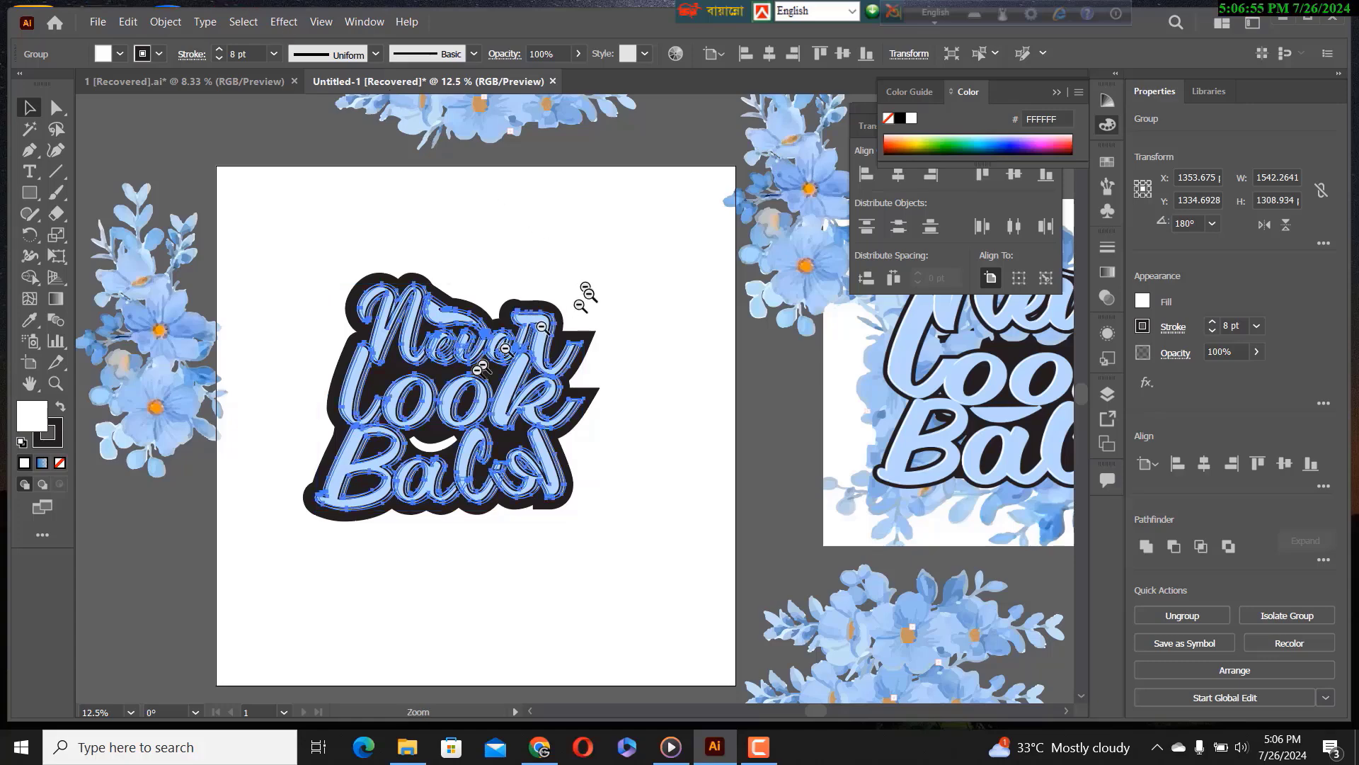
scroll(478, 370, down, 4)
scroll(582, 376, up, 7)
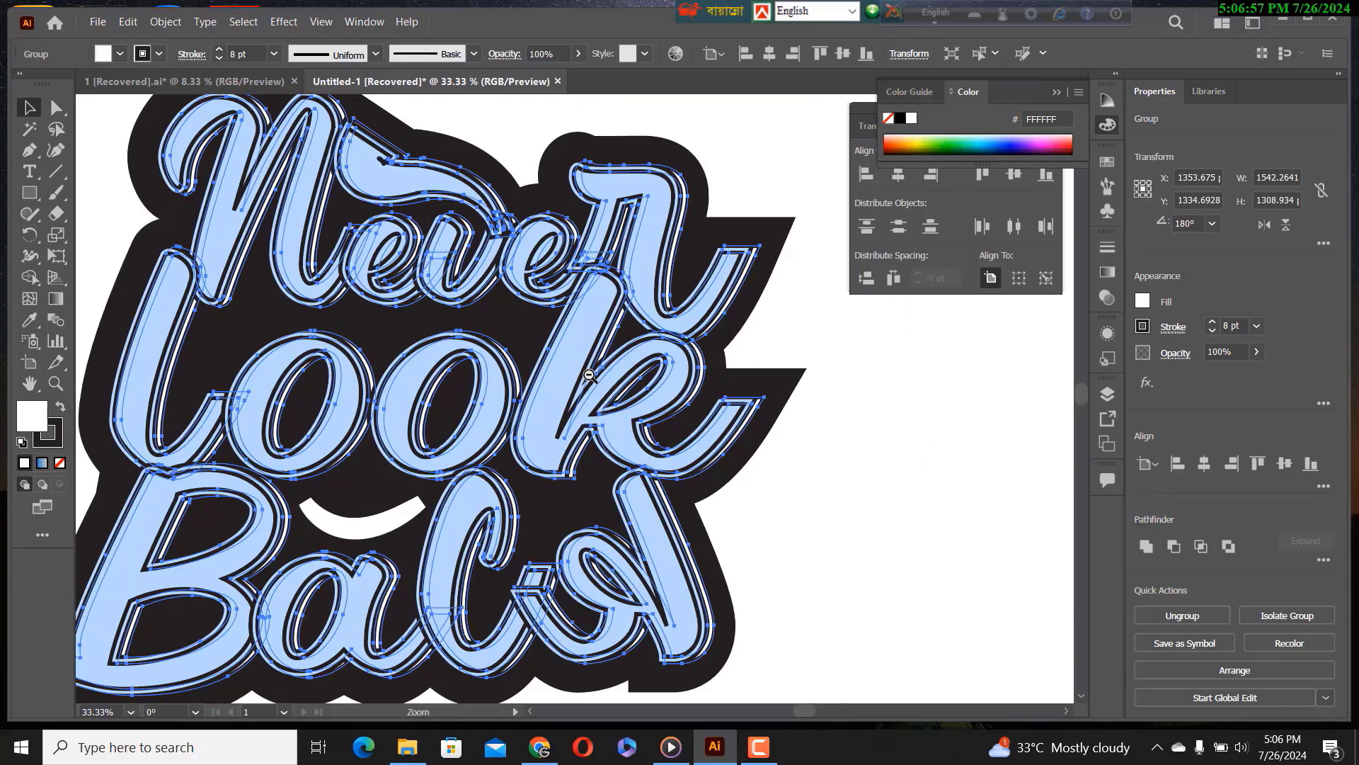
scroll(531, 355, down, 2)
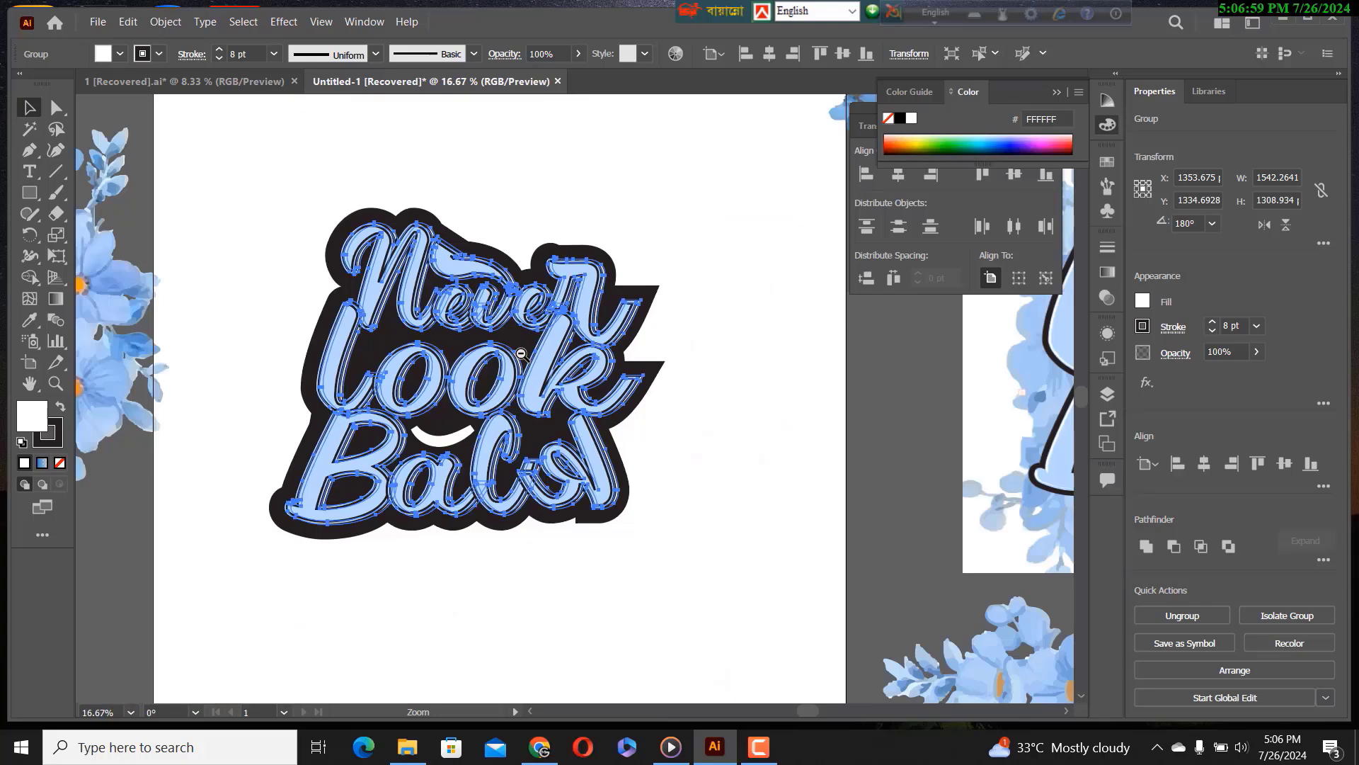
scroll(522, 354, up, 1)
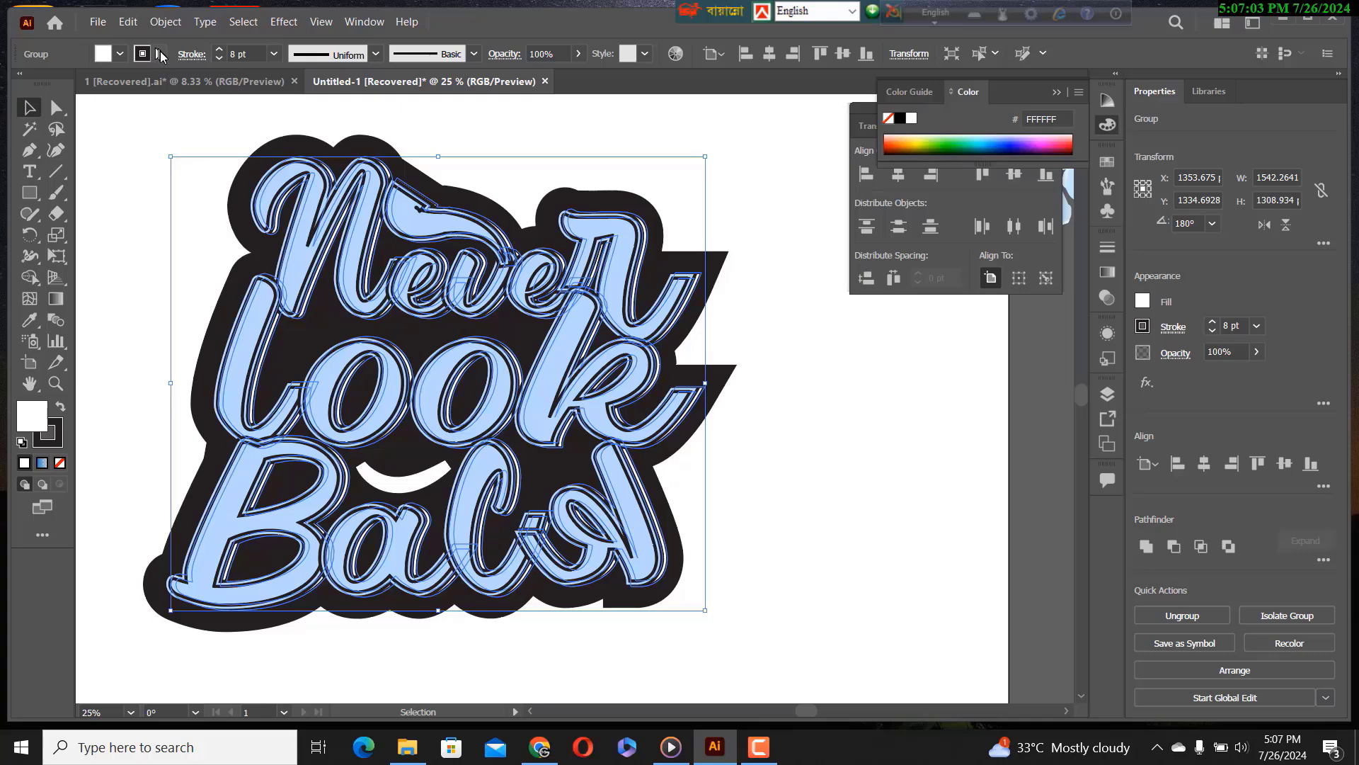
Set the stroke of the white lettering copy to white and deselect it.
click(161, 54)
click(38, 85)
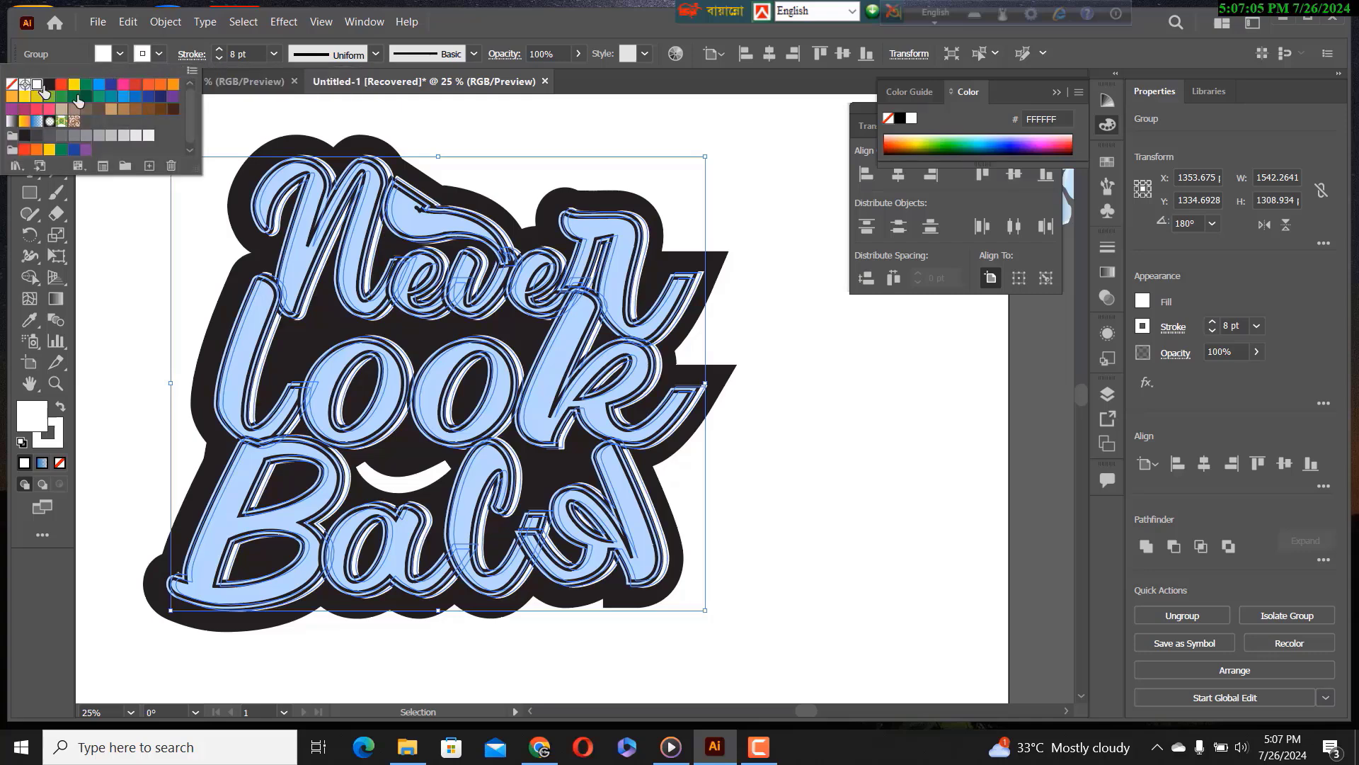
click(723, 334)
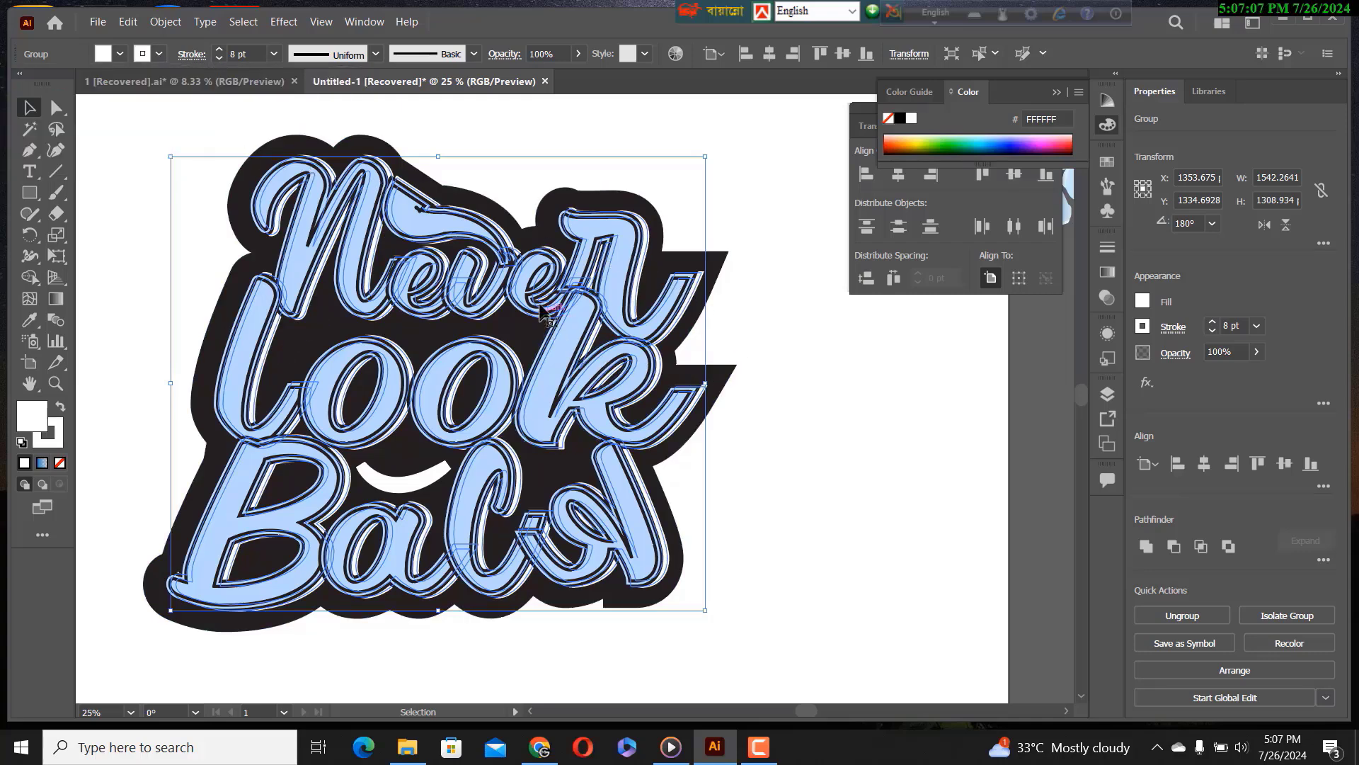
scroll(539, 301, up, 3)
scroll(539, 301, down, 3)
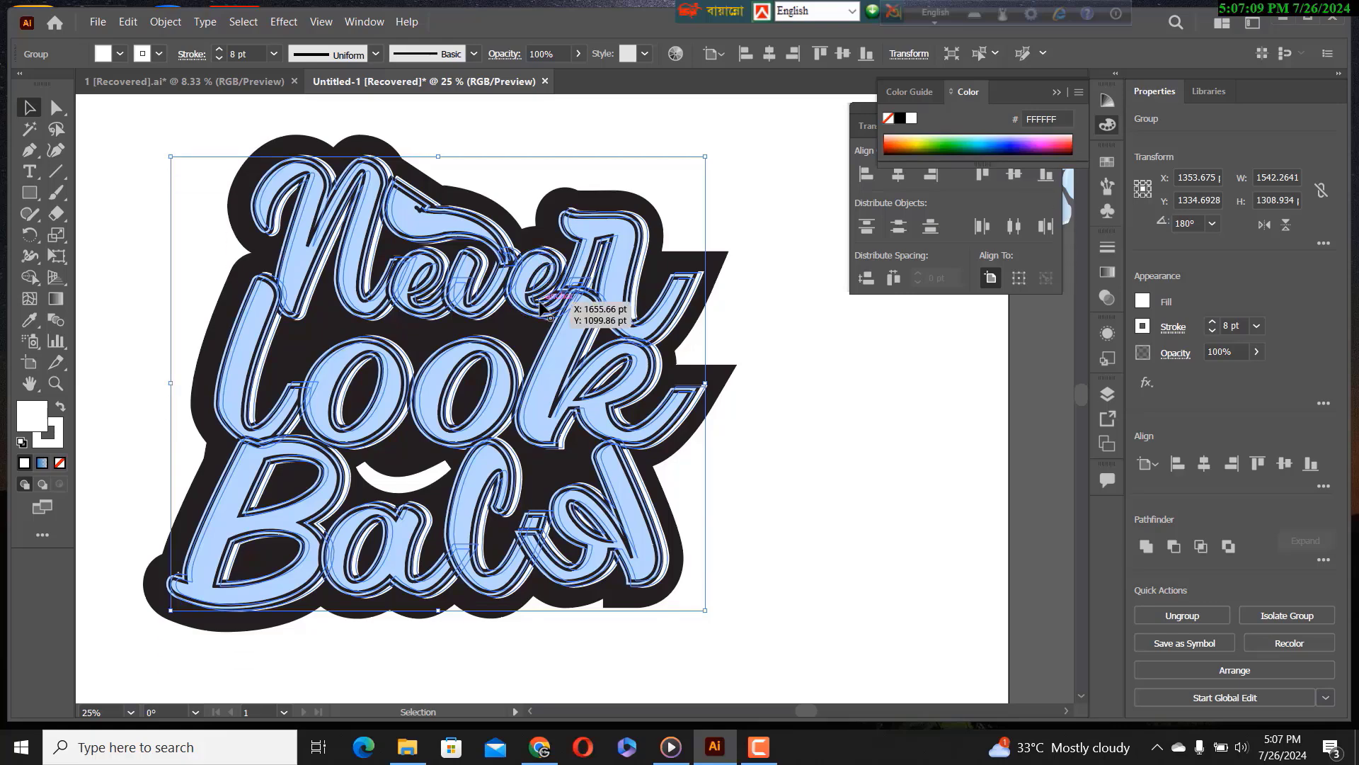
key(ctrl)
scroll(540, 303, down, 1)
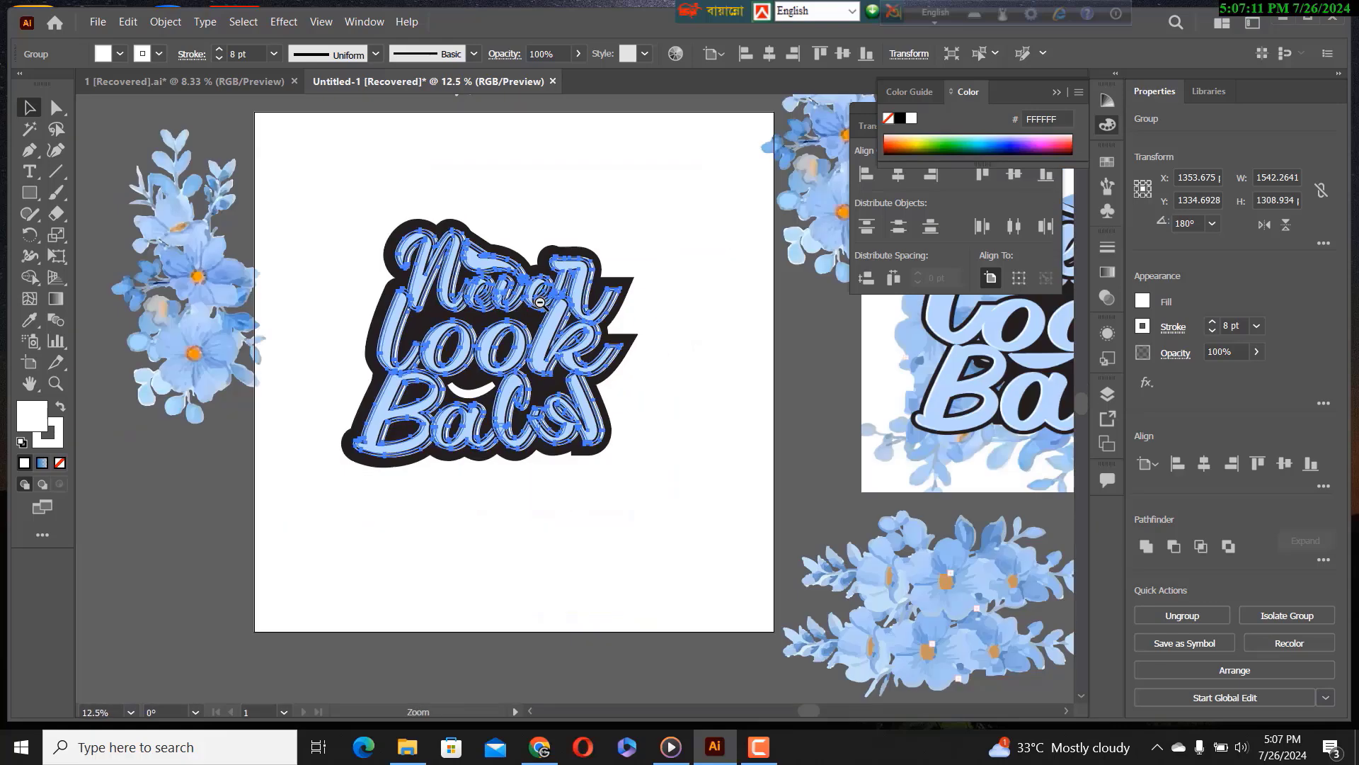
scroll(540, 303, up, 1)
click(745, 425)
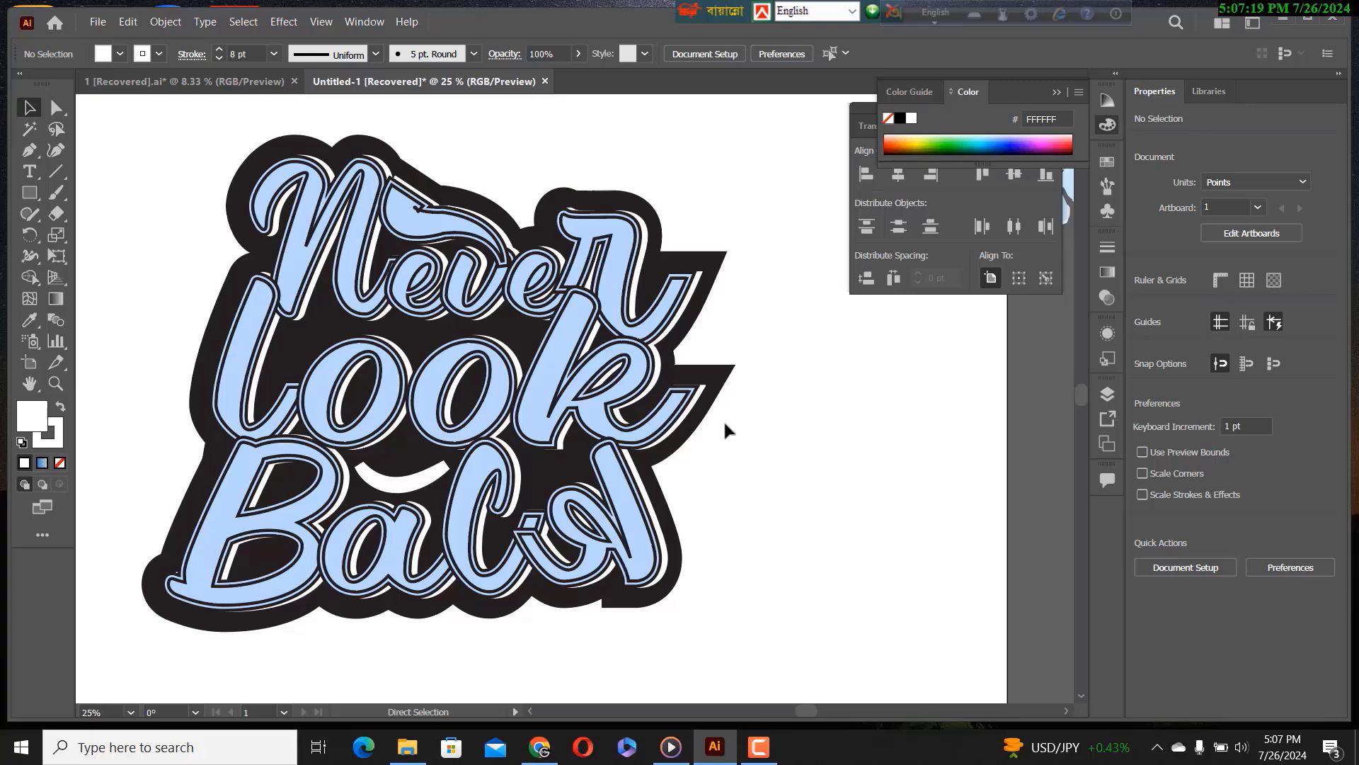
Place flower clusters behind the lettering along its top, left and bottom edges.
key(z)
alt+click(720, 425)
alt+click(720, 425)
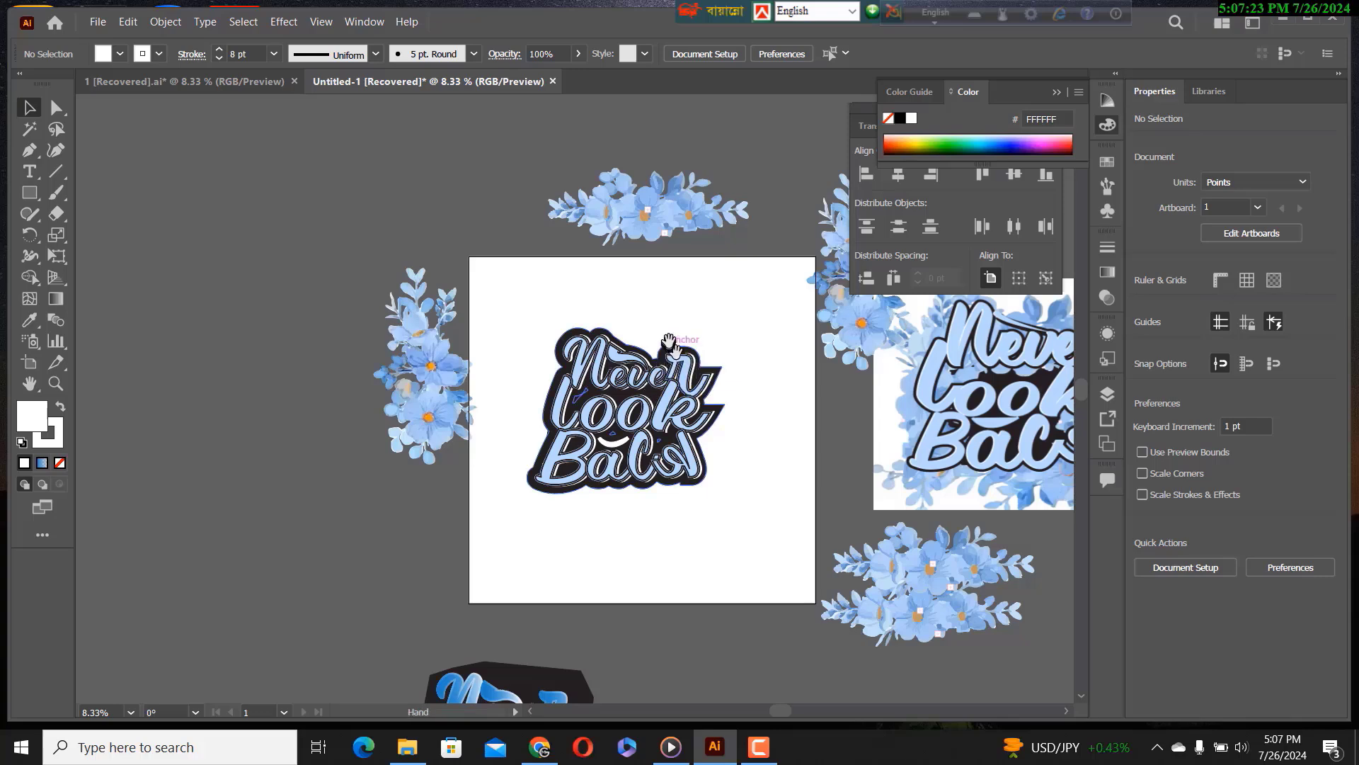
drag(676, 343, 563, 326)
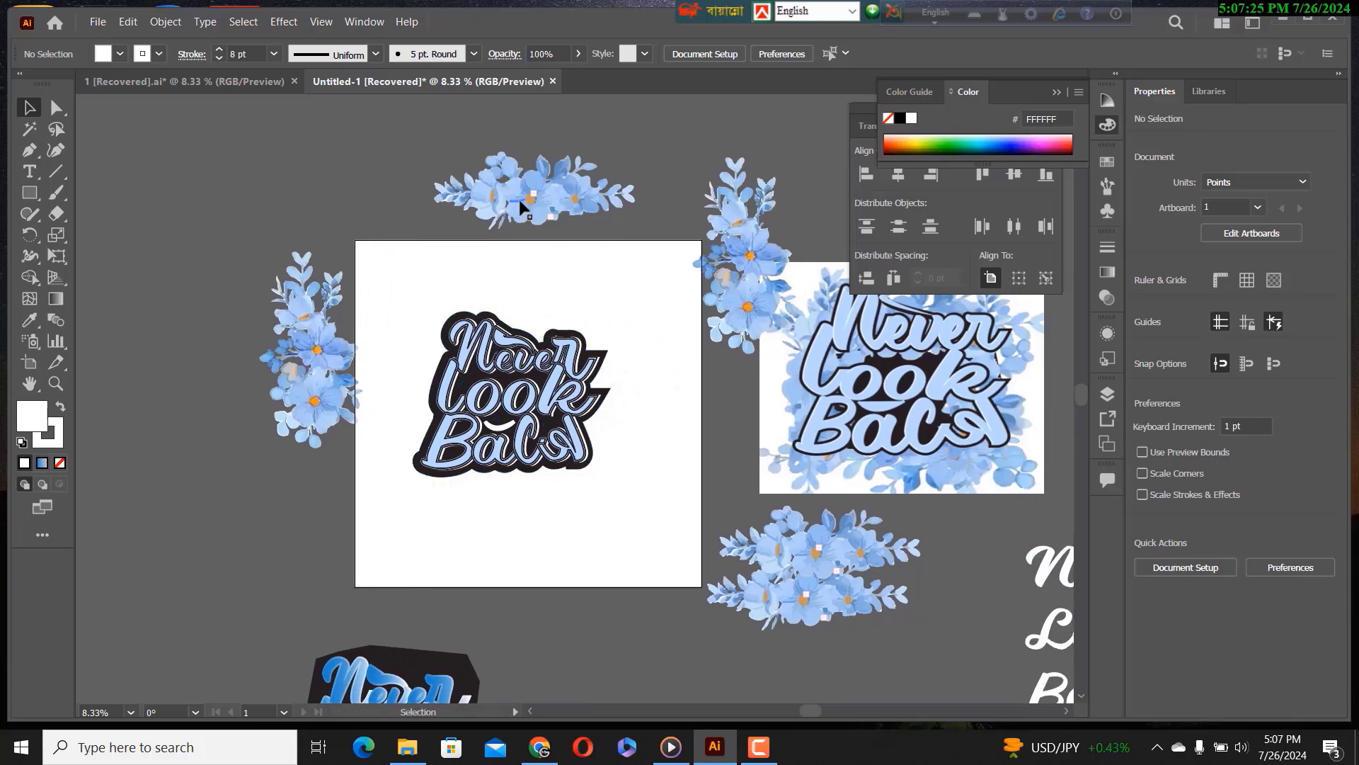
drag(530, 198, 508, 347)
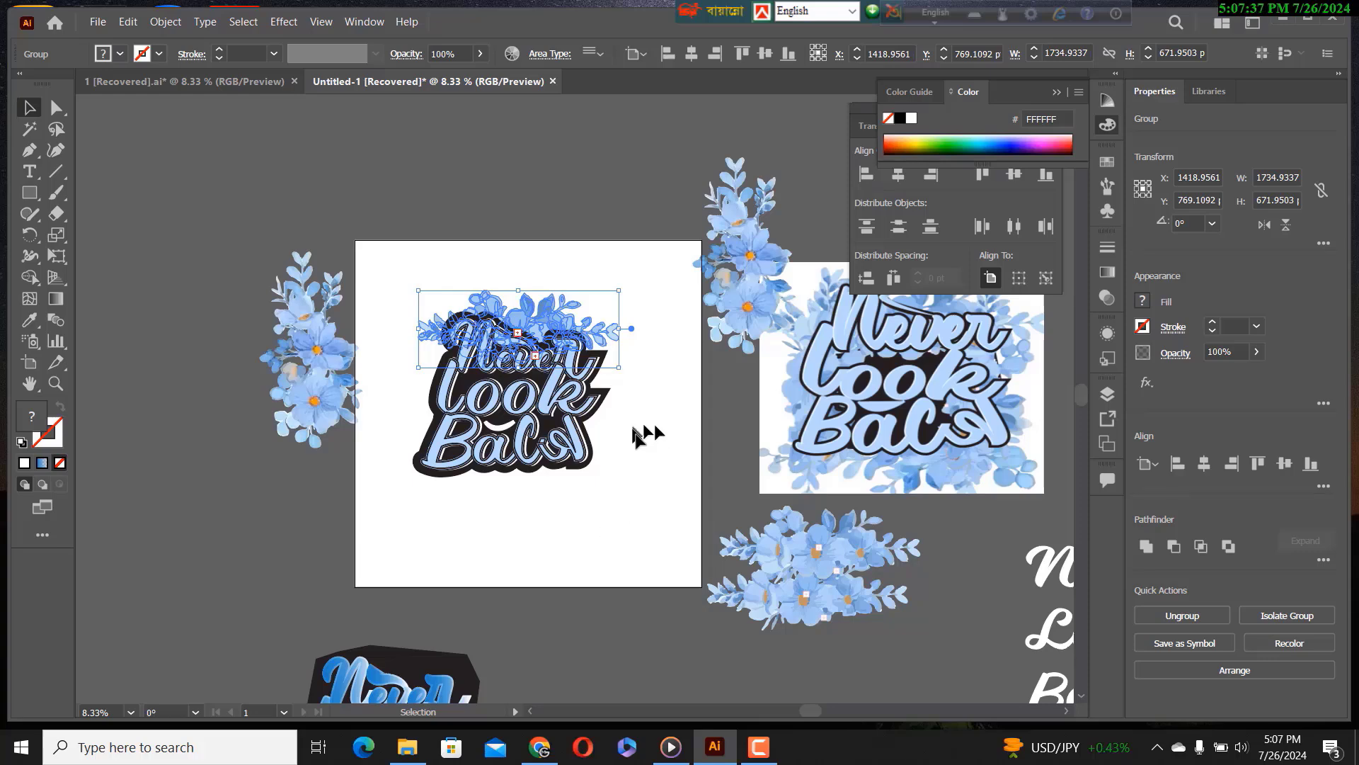
click(633, 433)
drag(393, 400, 459, 446)
drag(793, 549, 491, 478)
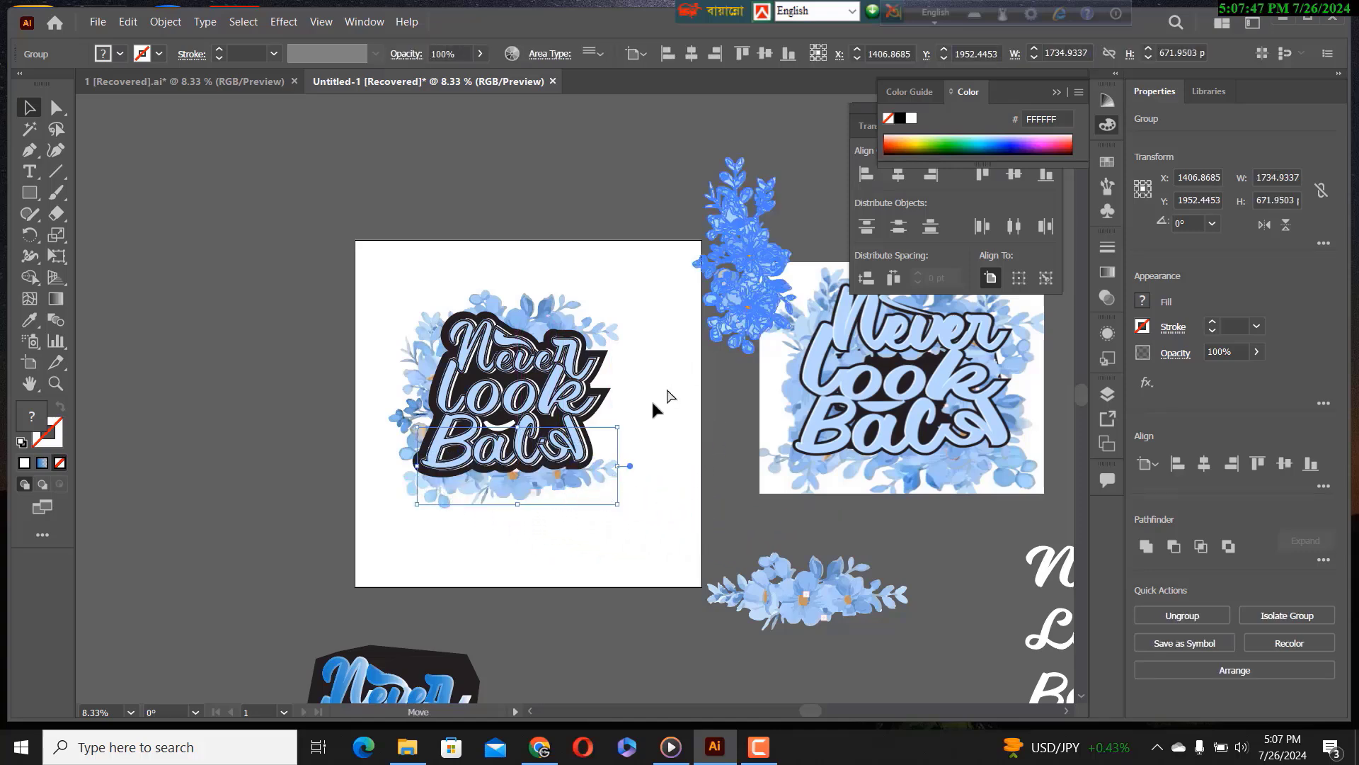
Place the upright flower cluster behind the lettering's right edge, tilted slightly clockwise, and deselect it.
drag(736, 316, 569, 441)
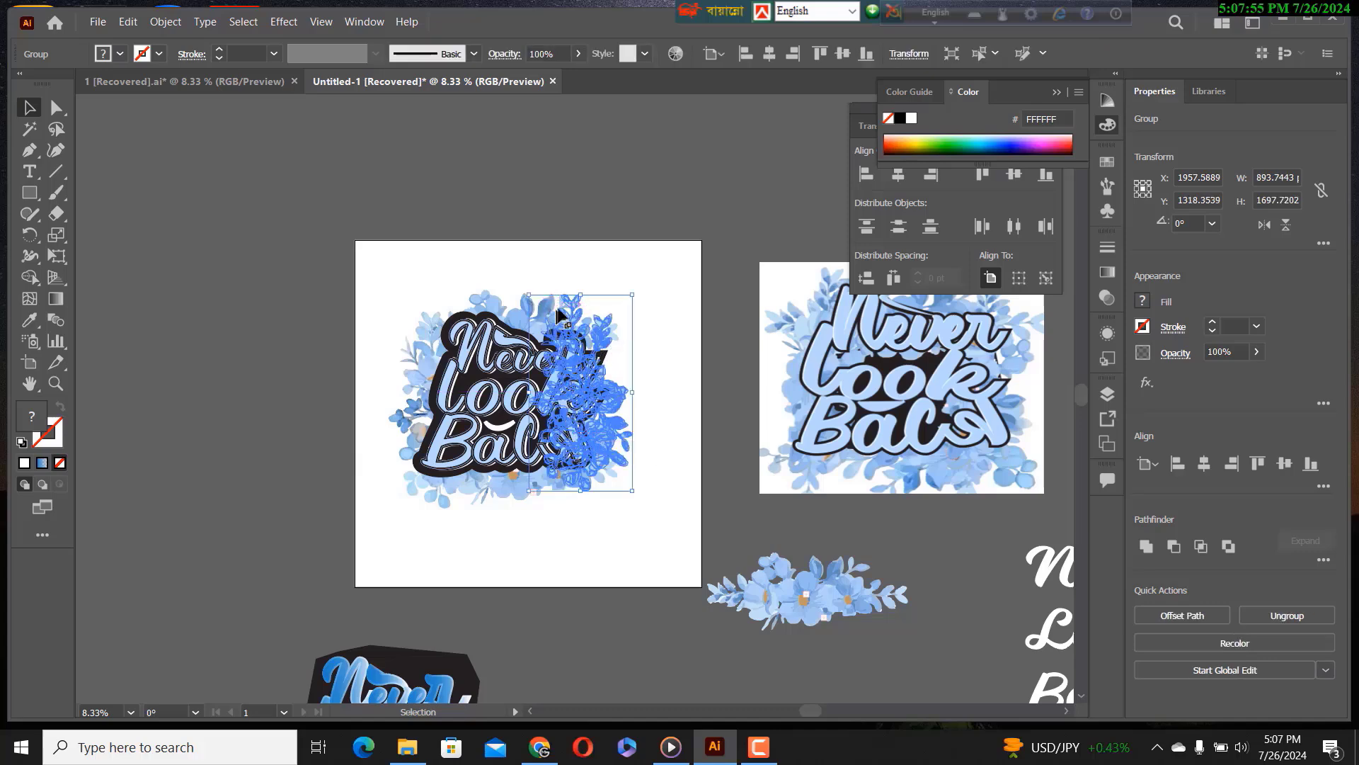
drag(561, 315, 676, 301)
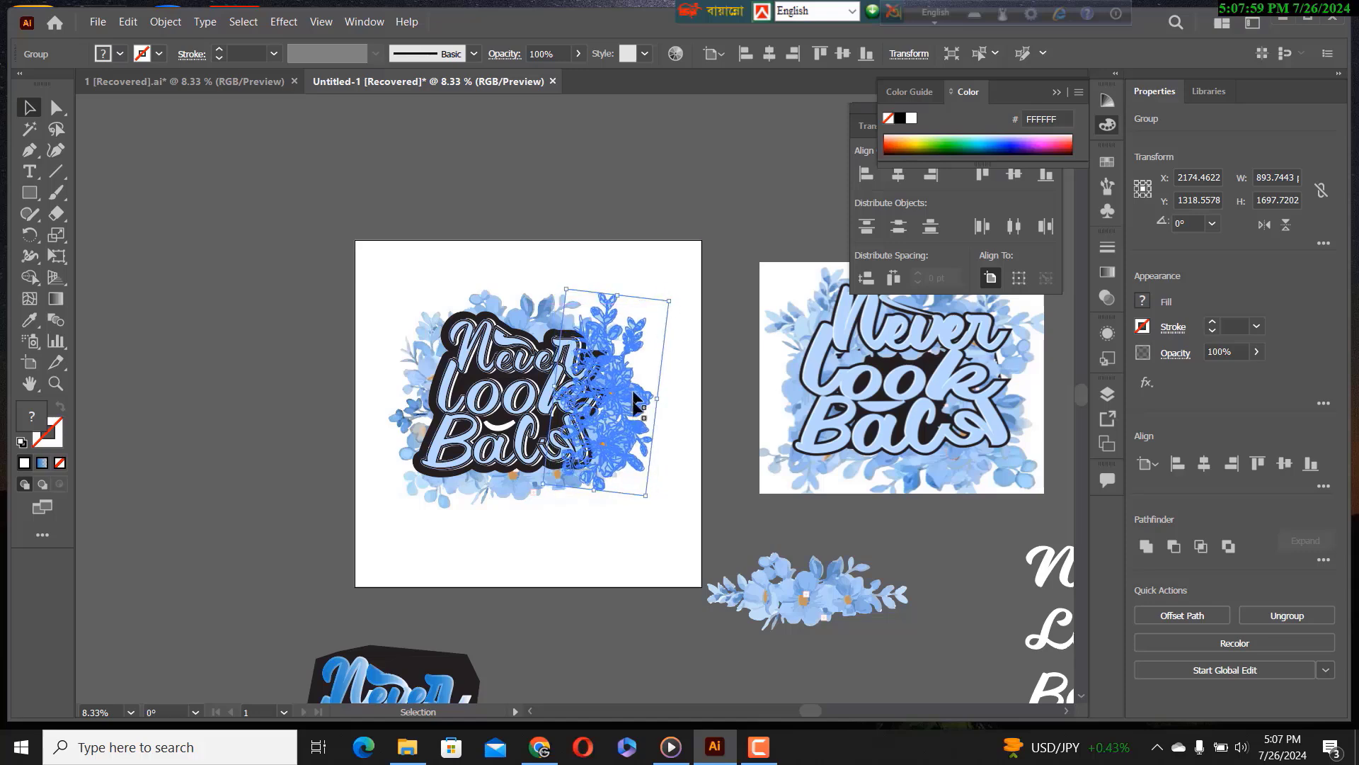
drag(634, 411, 612, 415)
click(701, 393)
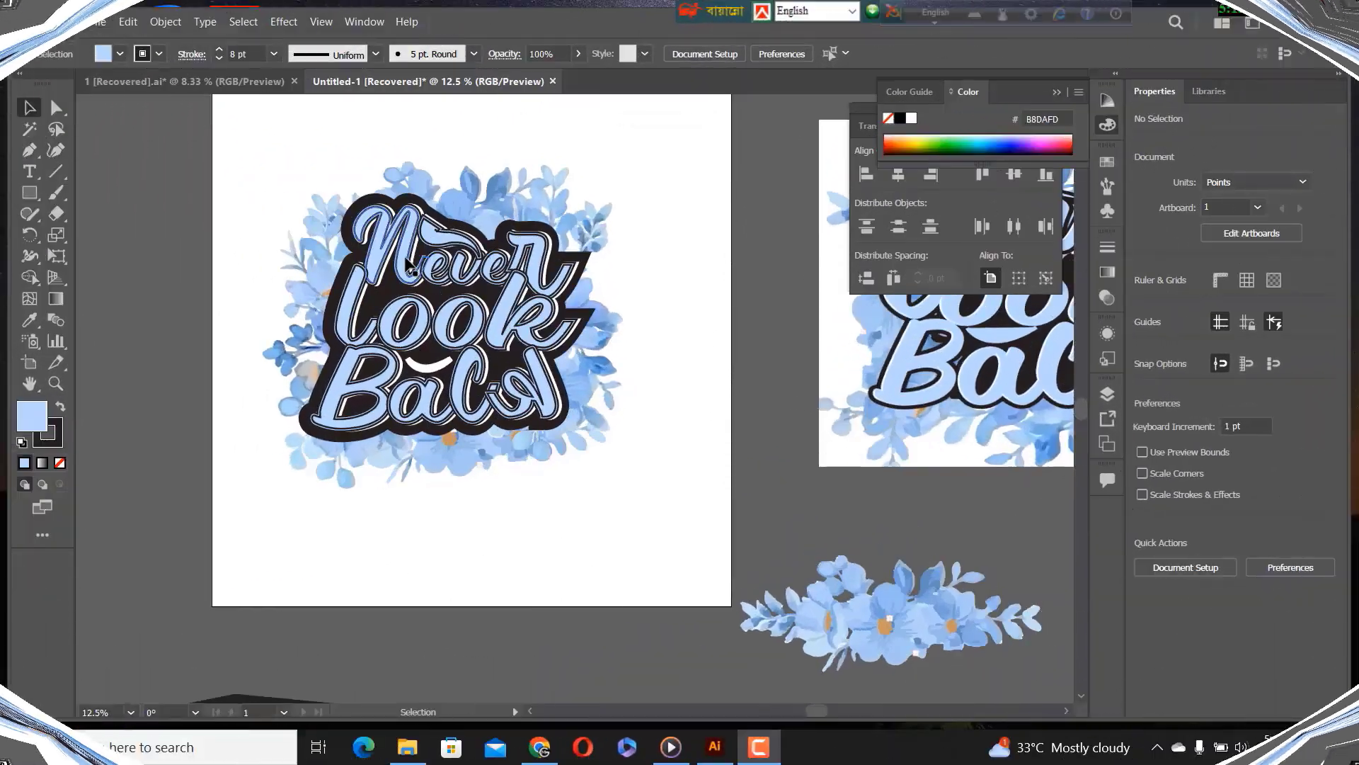
Remove the black stroke from the front light blue lettering by lowering its stroke weight to nothing.
click(407, 266)
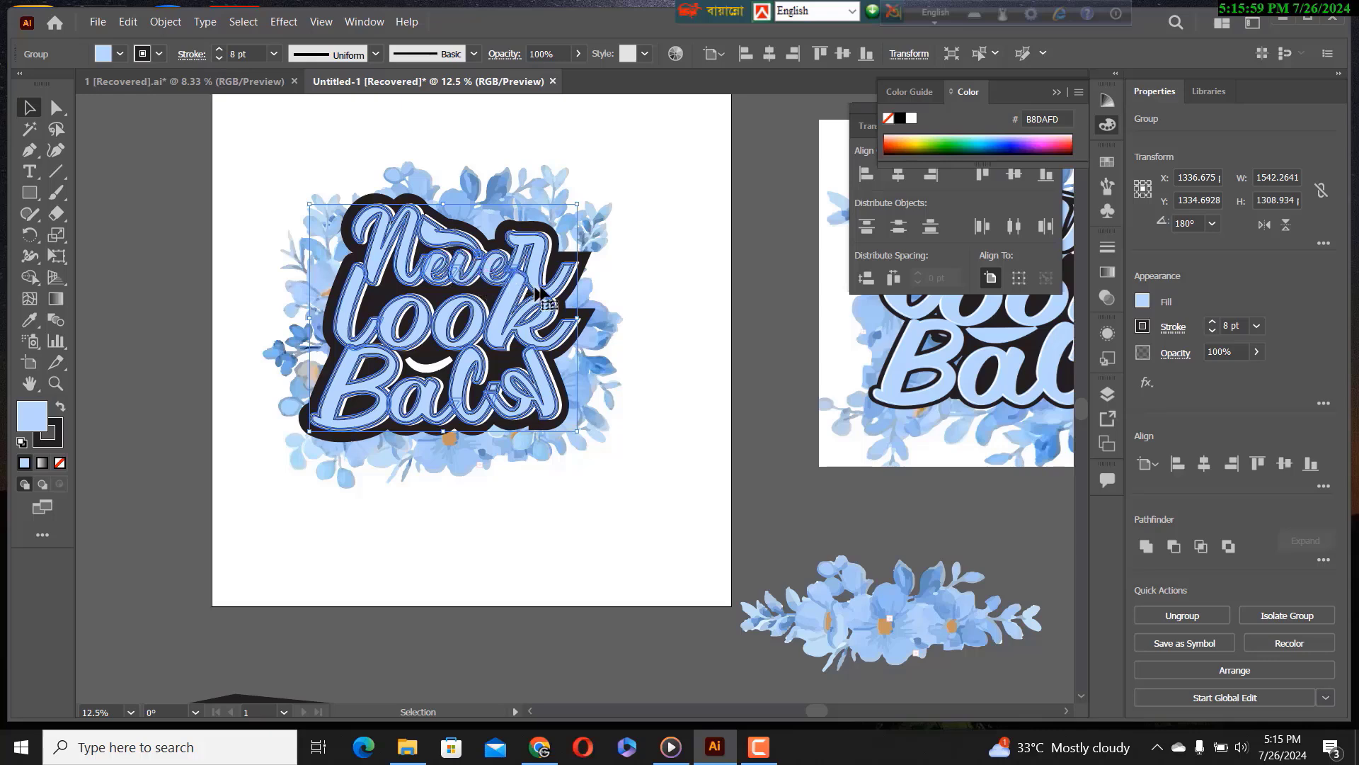
click(220, 58)
click(219, 59)
click(219, 59)
click(219, 58)
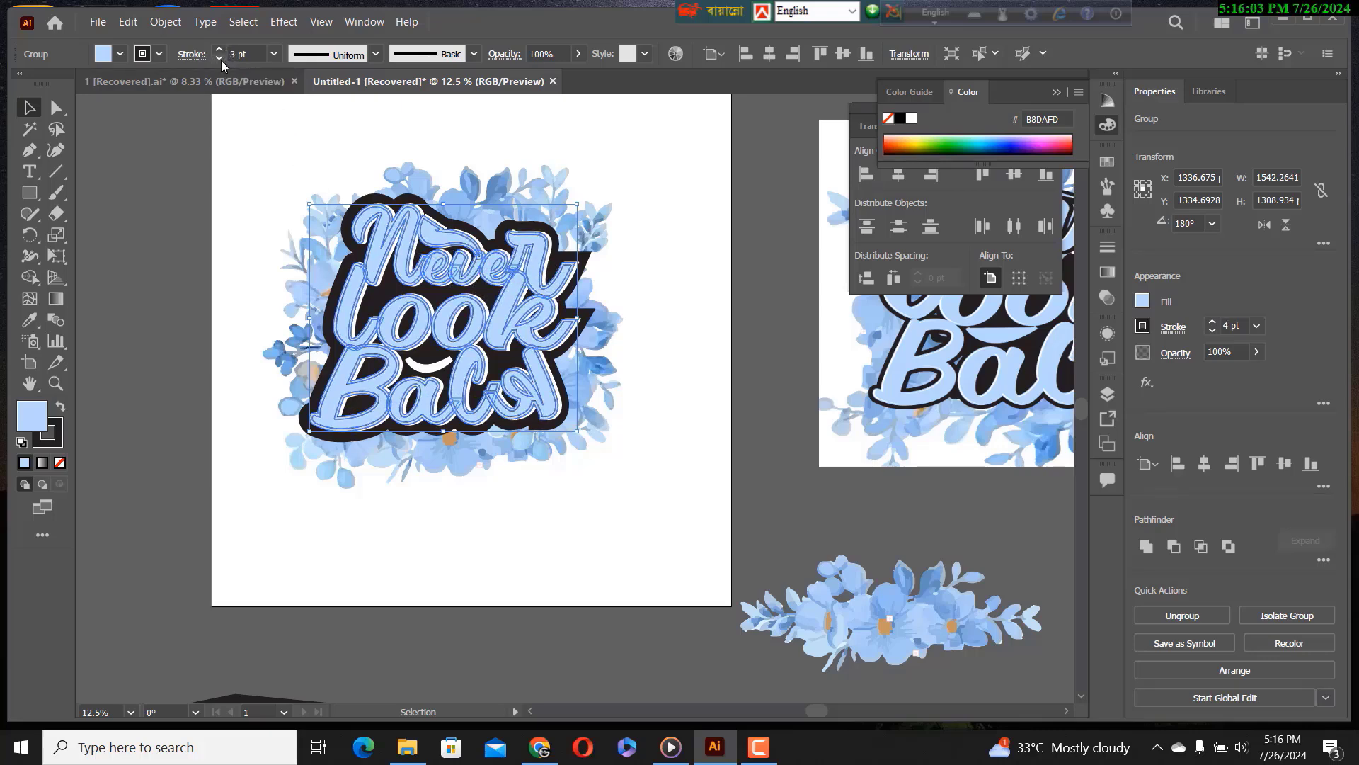
click(219, 59)
click(219, 59)
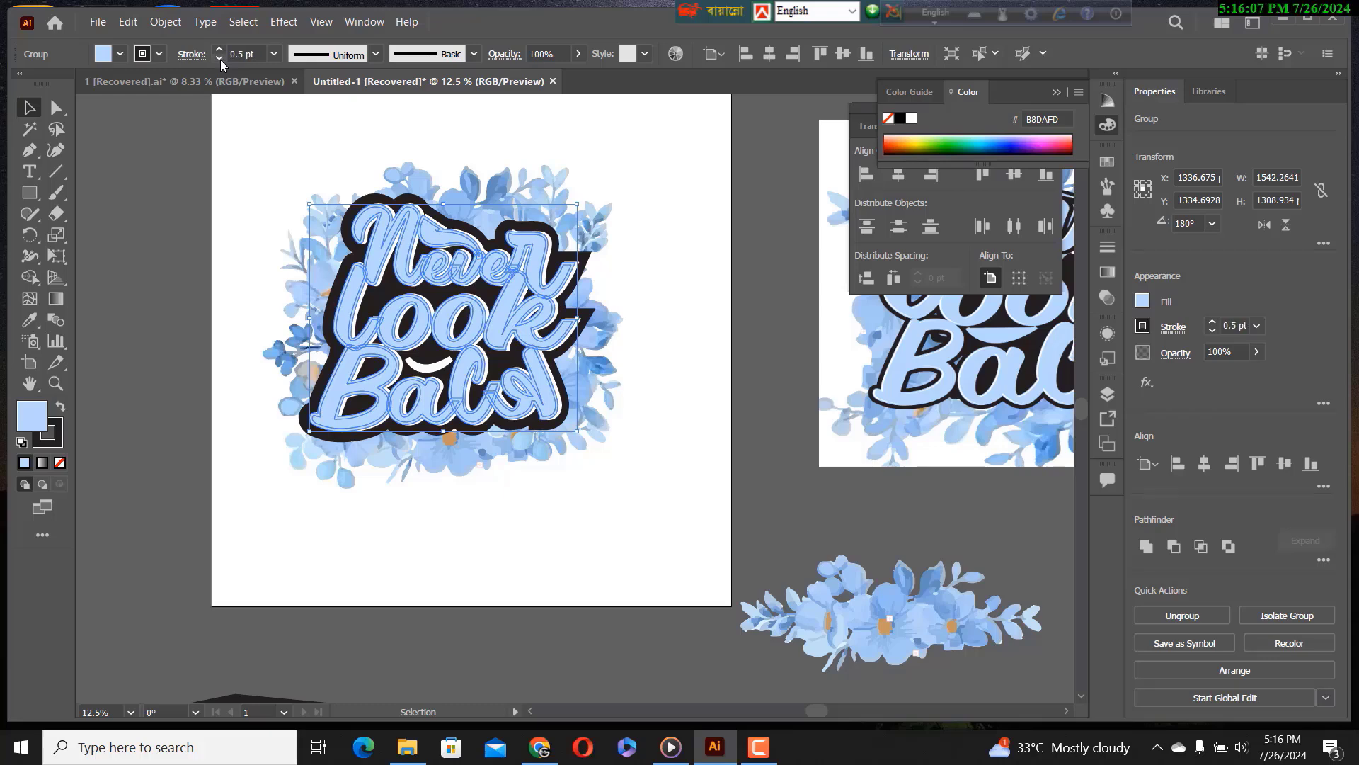
click(220, 59)
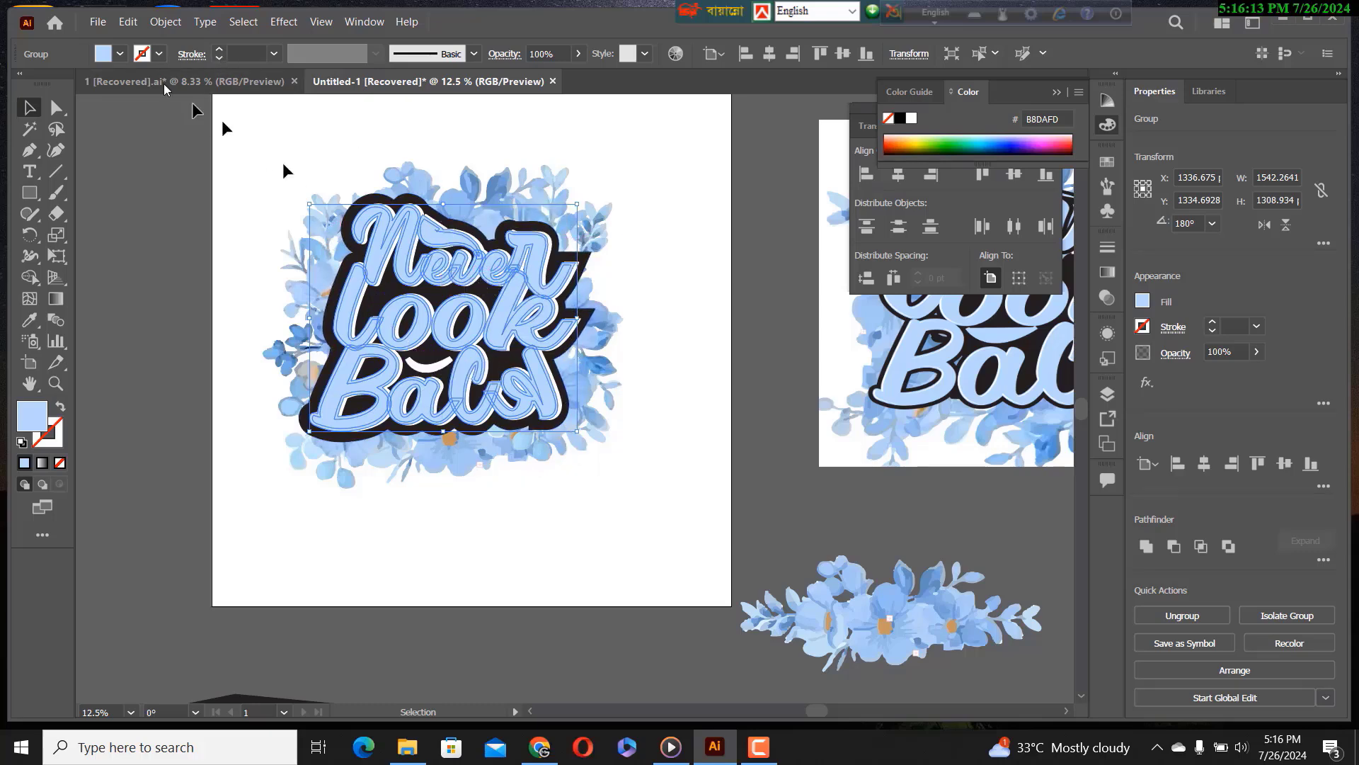
Fill the front lettering with the blue gradient swatch.
click(122, 56)
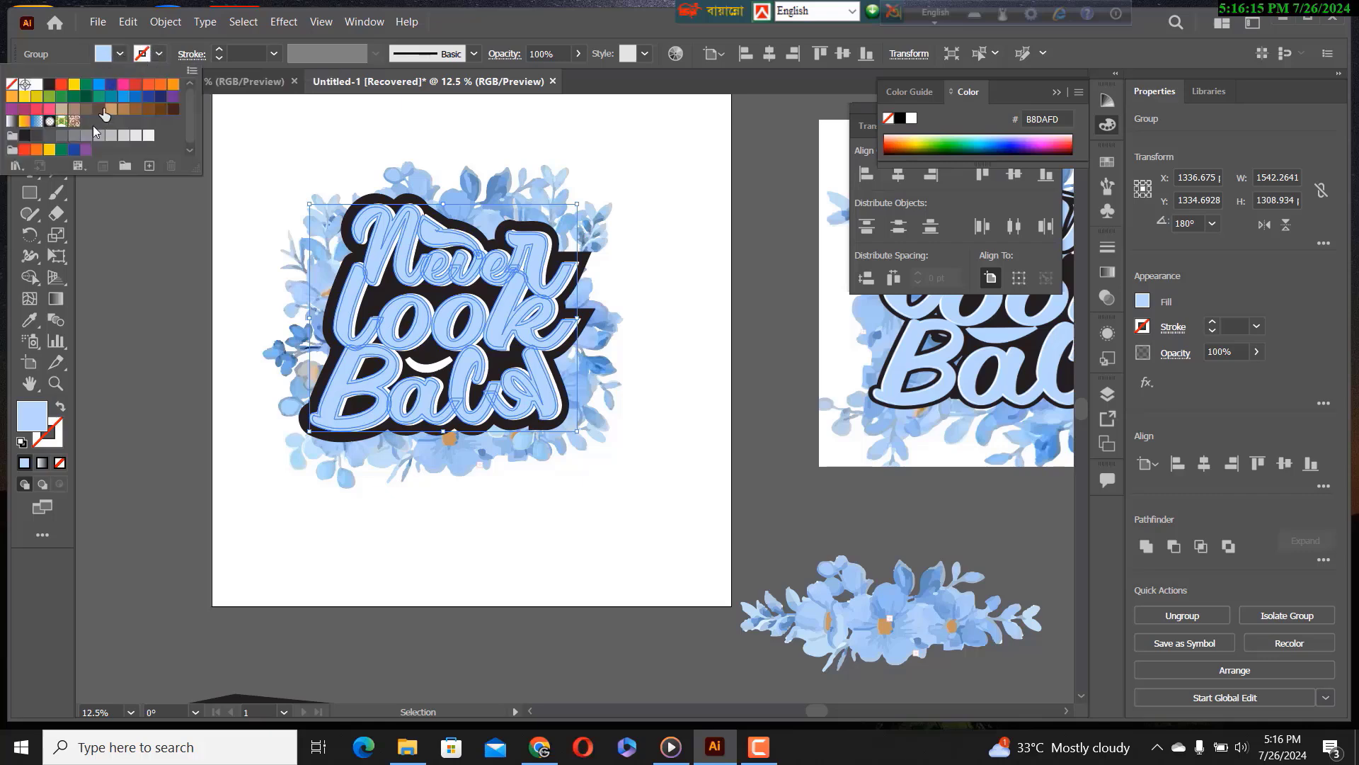
click(11, 124)
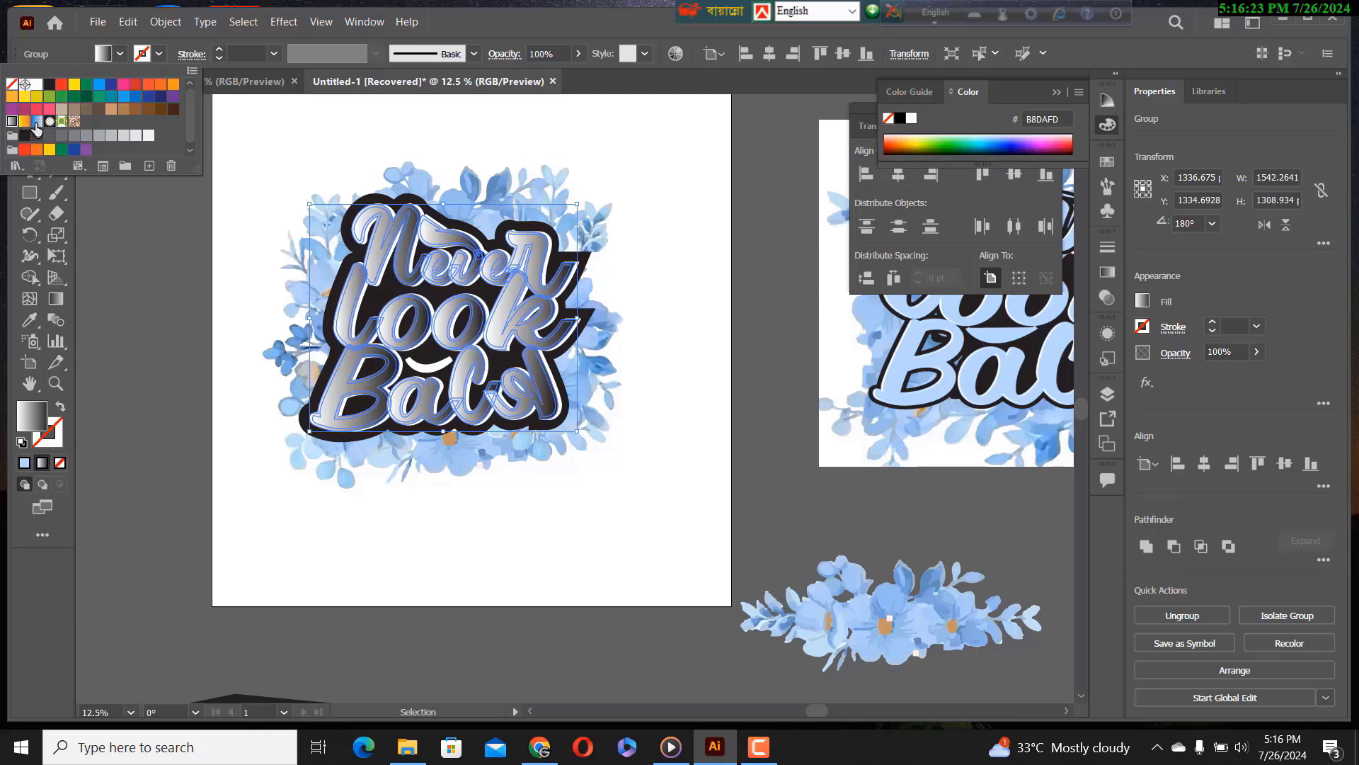
click(38, 122)
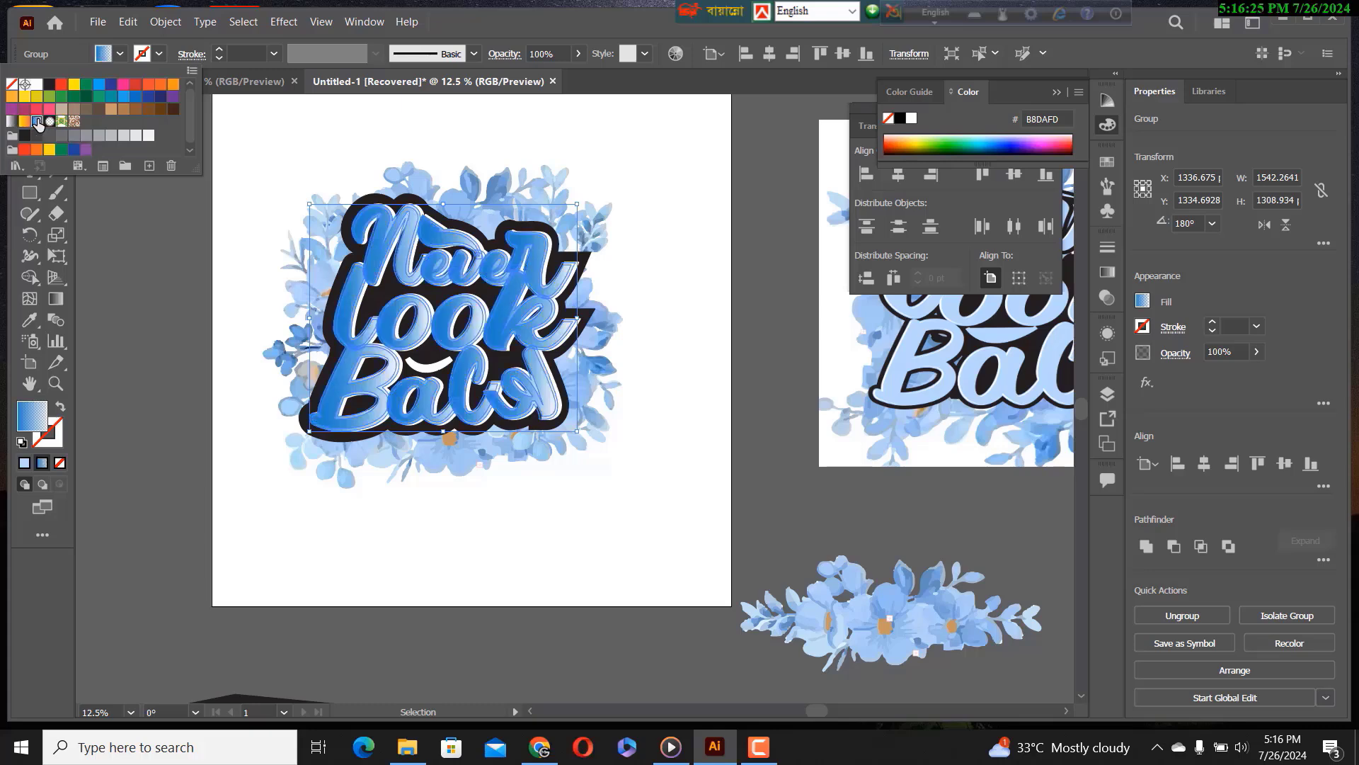